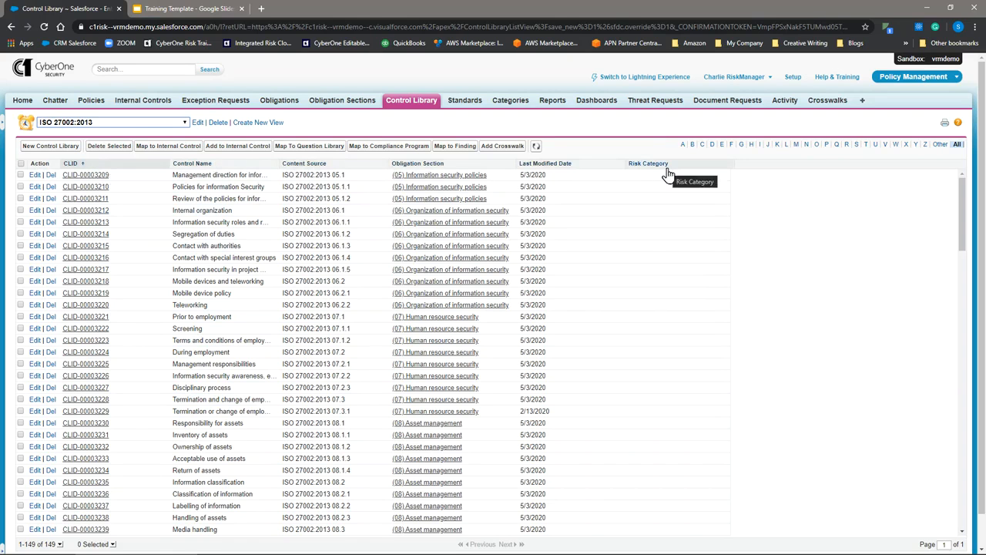
# - Browse the control library through the CMMC 2020, ISO 27002:2013 and All list views
pyautogui.click(128, 125)
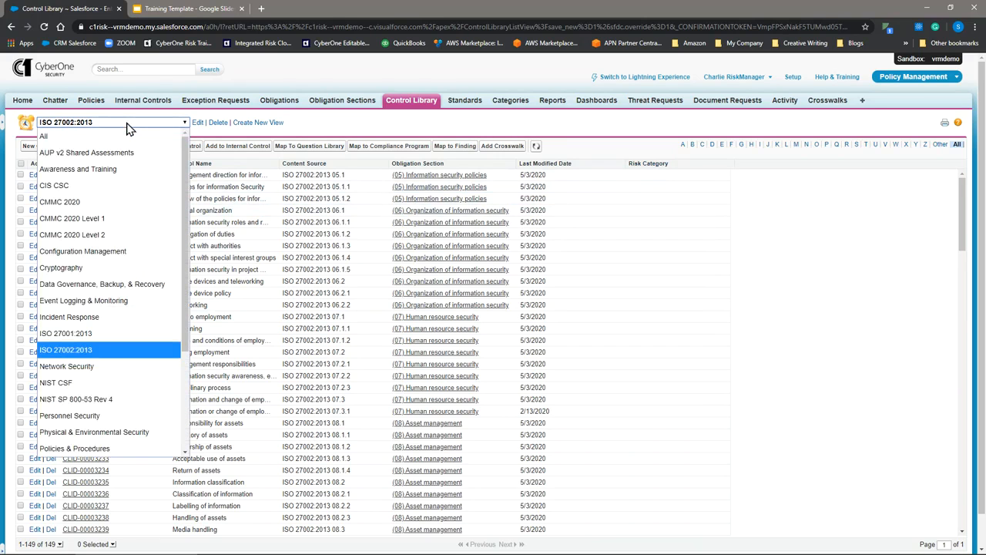
pyautogui.click(66, 201)
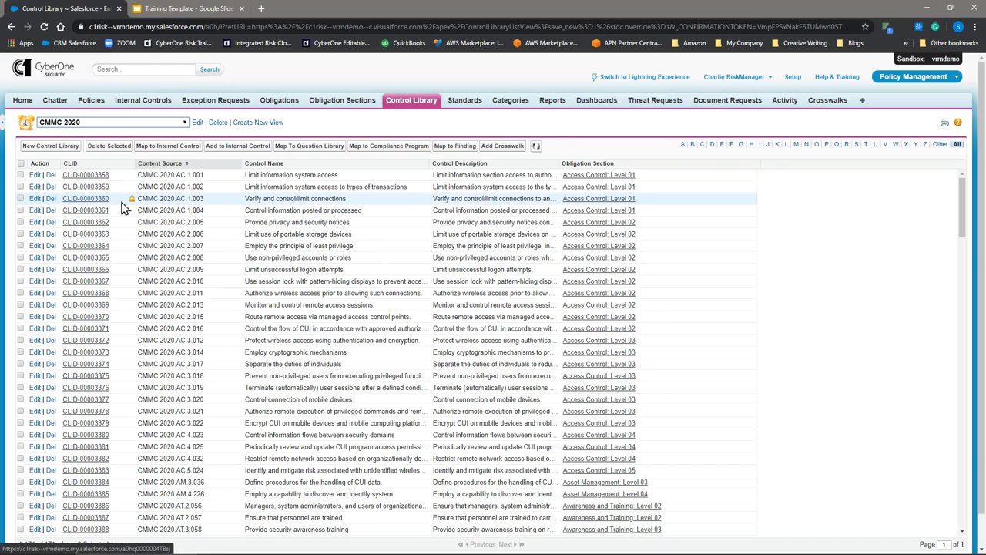
pyautogui.click(109, 126)
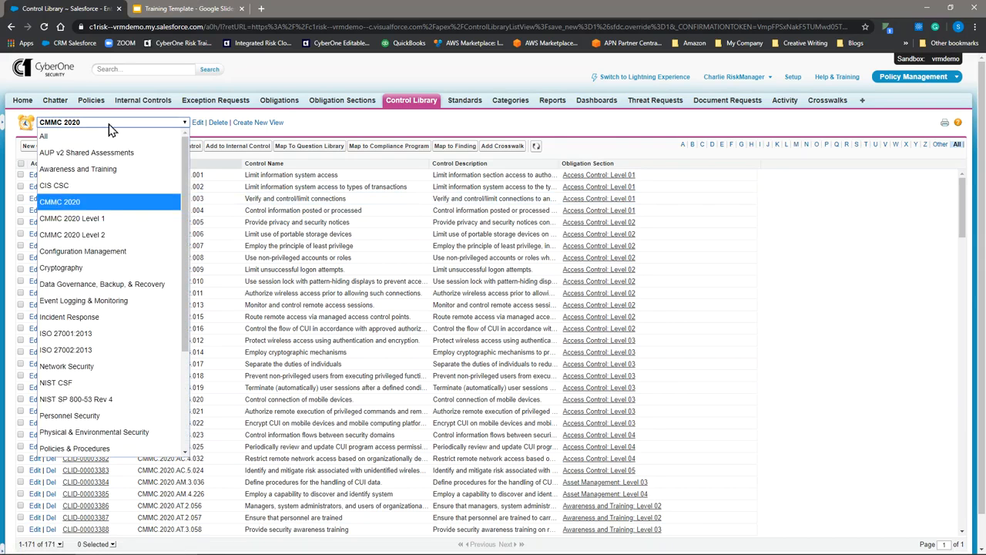
pyautogui.click(70, 351)
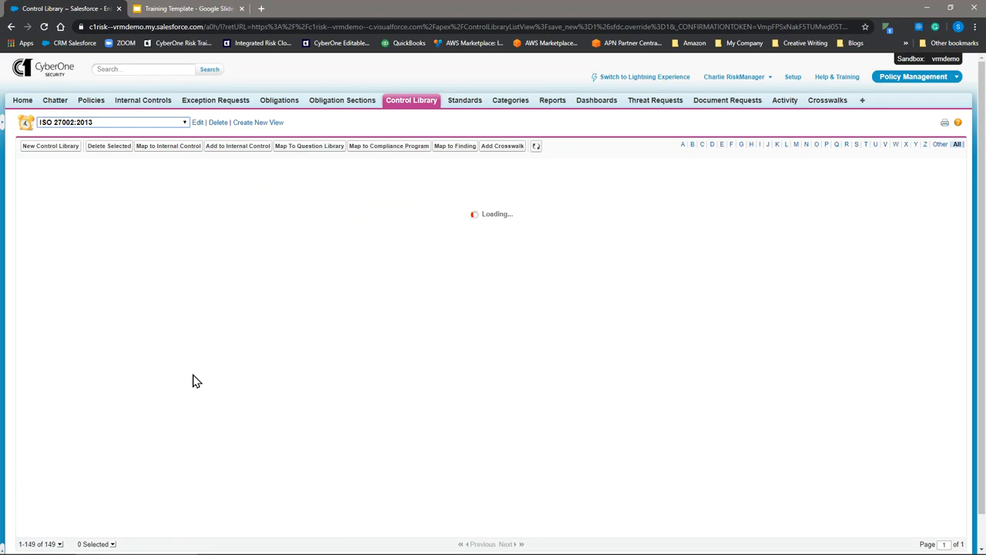
pyautogui.click(116, 123)
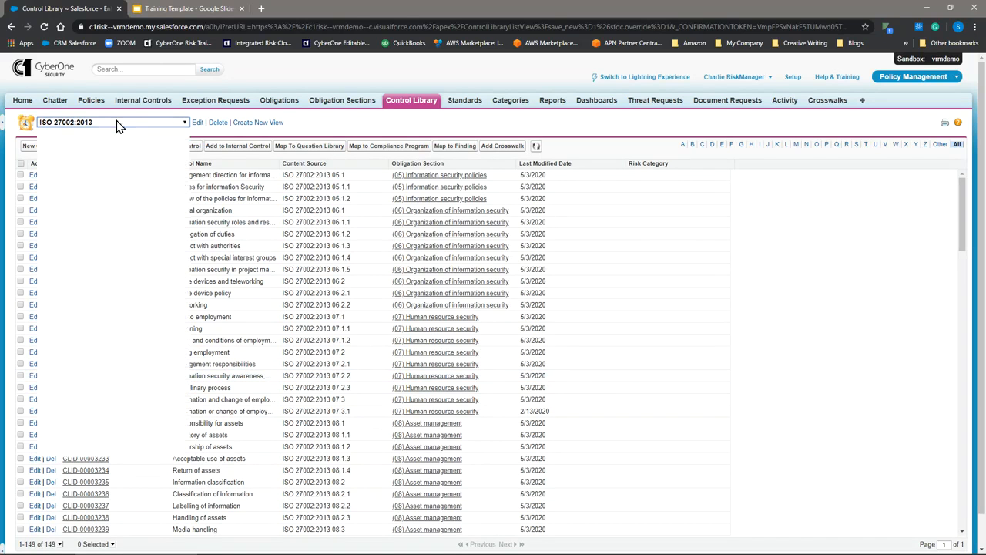
pyautogui.click(109, 135)
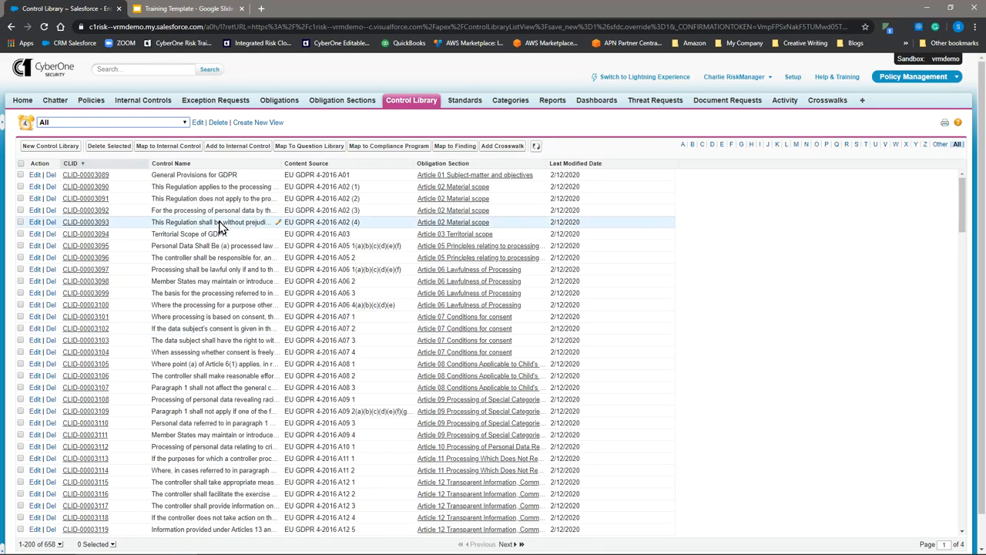
# - Open the CMMC 2020 list view for editing and review its filter criteria down to the displayed fields
pyautogui.click(140, 124)
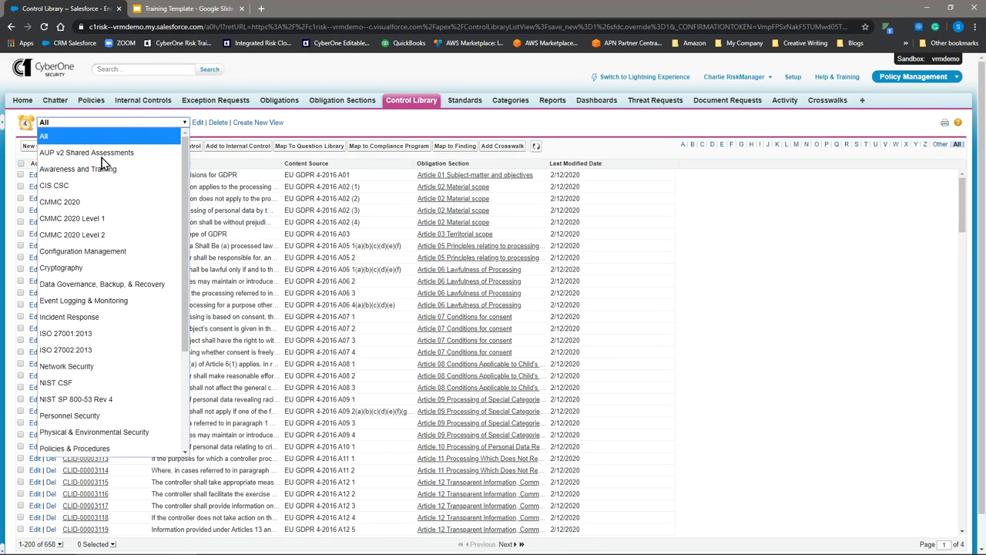
pyautogui.click(69, 202)
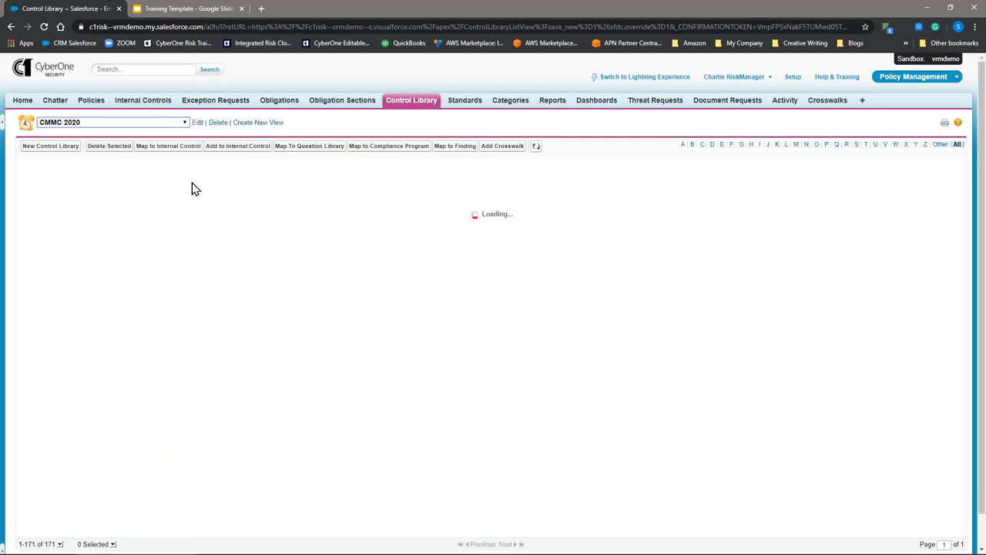
pyautogui.click(197, 124)
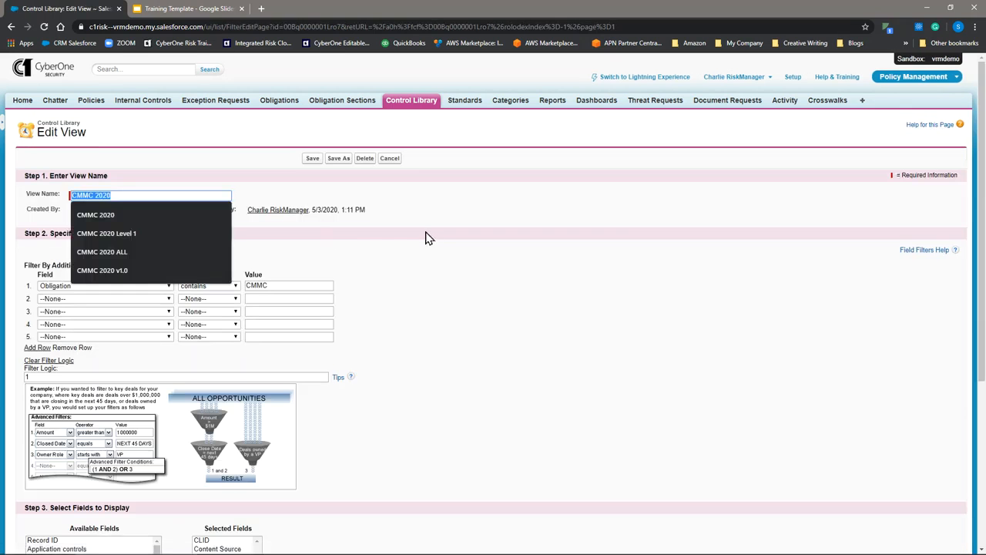
pyautogui.click(434, 237)
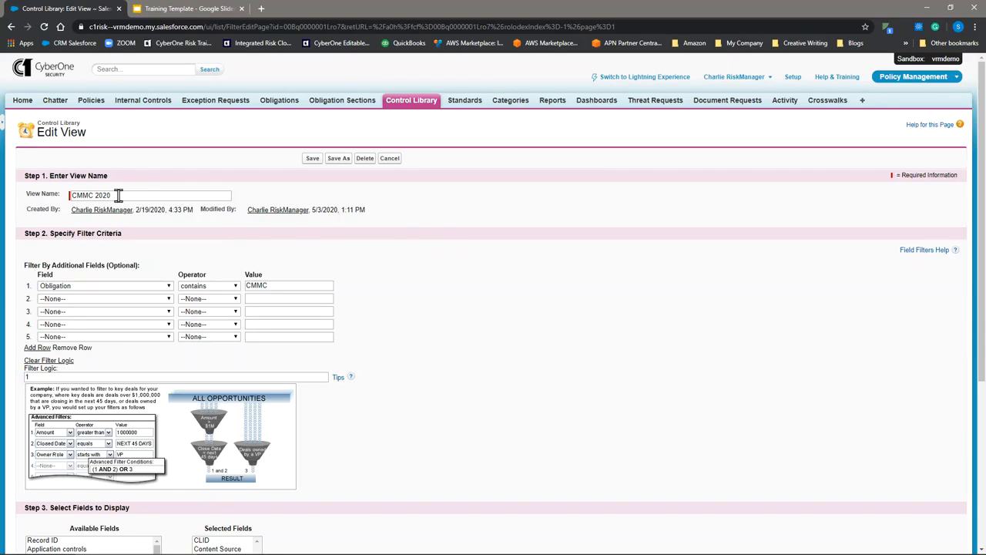
pyautogui.scroll(-1, 446, 235)
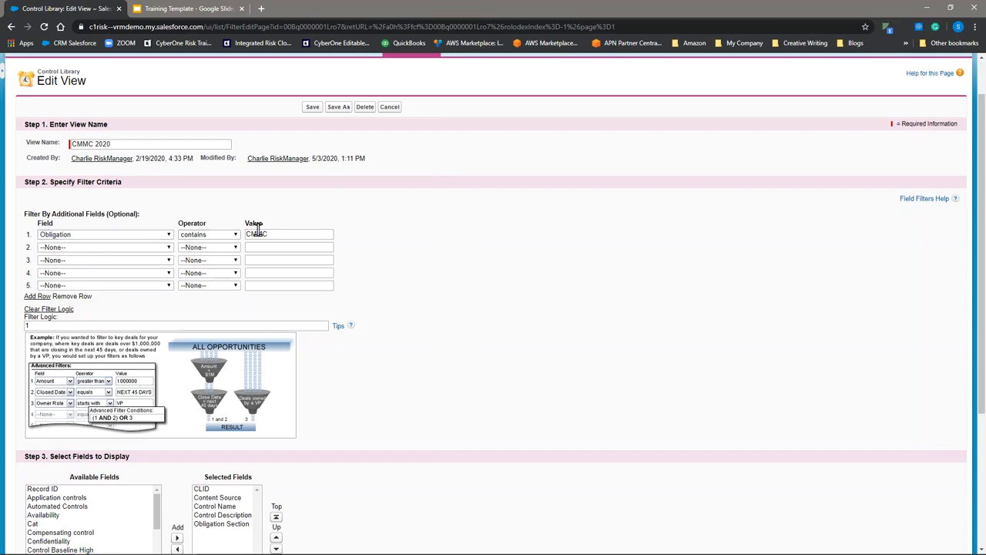
pyautogui.scroll(-1, 467, 243)
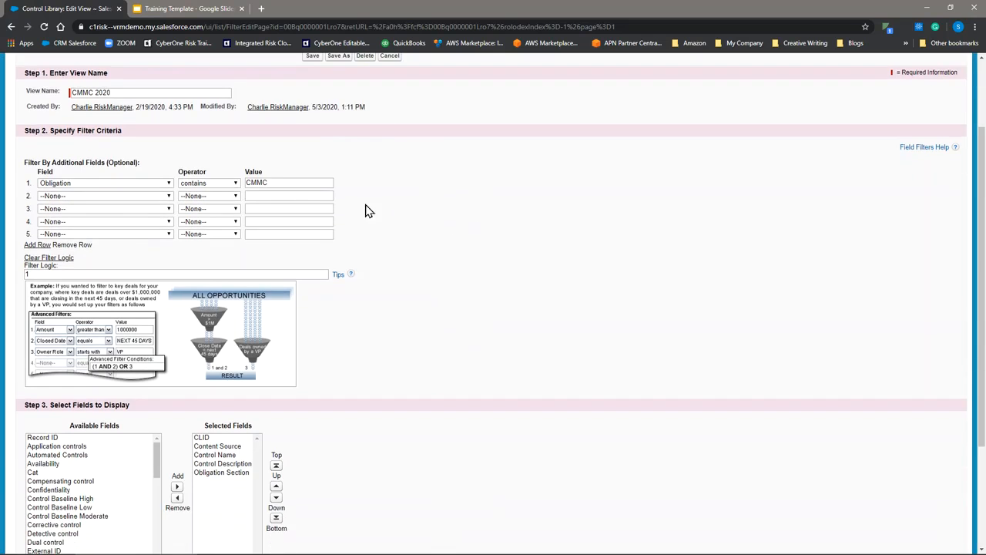
pyautogui.scroll(-1, 537, 250)
pyautogui.scroll(-2, 539, 250)
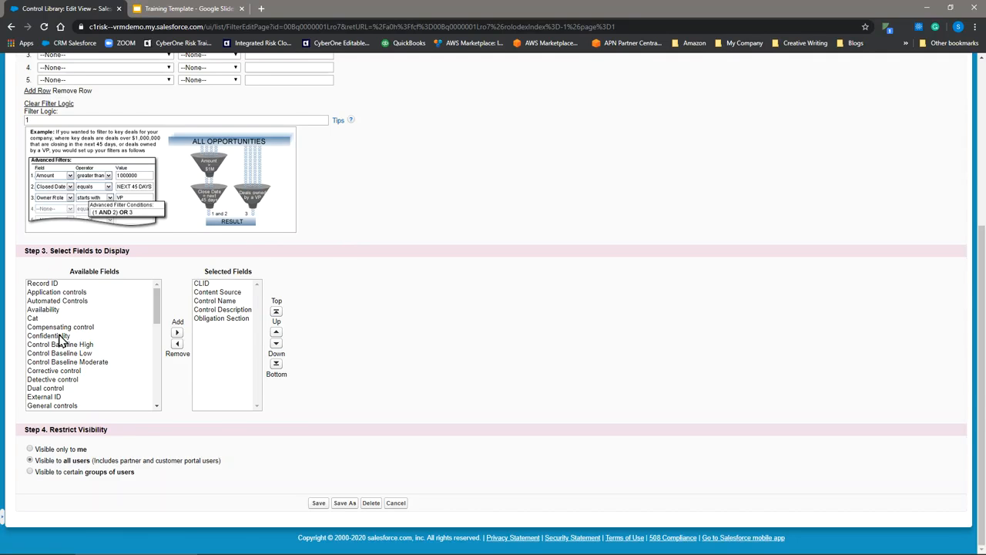
# - Remove Obligation Section from the view's selected fields and add Test Plan Source
pyautogui.click(216, 318)
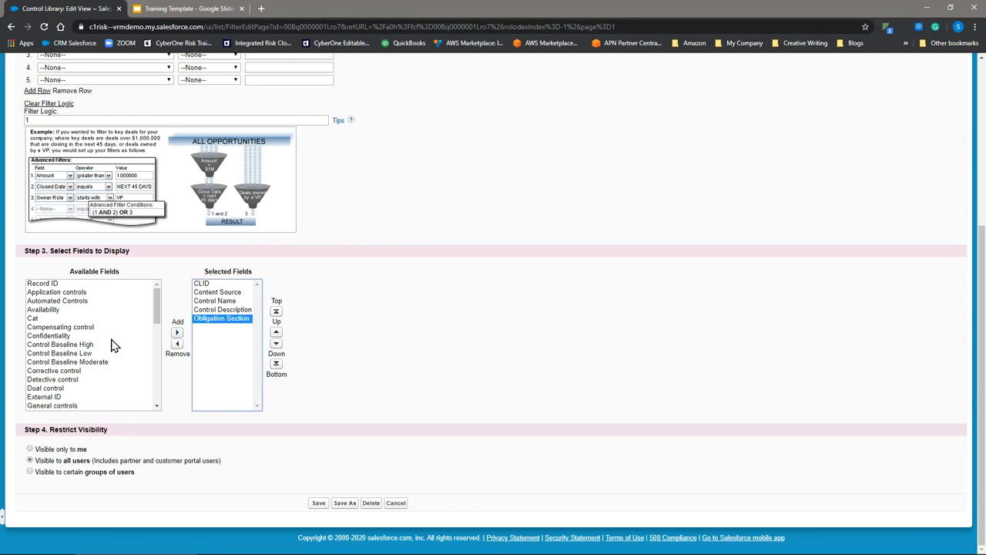
pyautogui.click(177, 345)
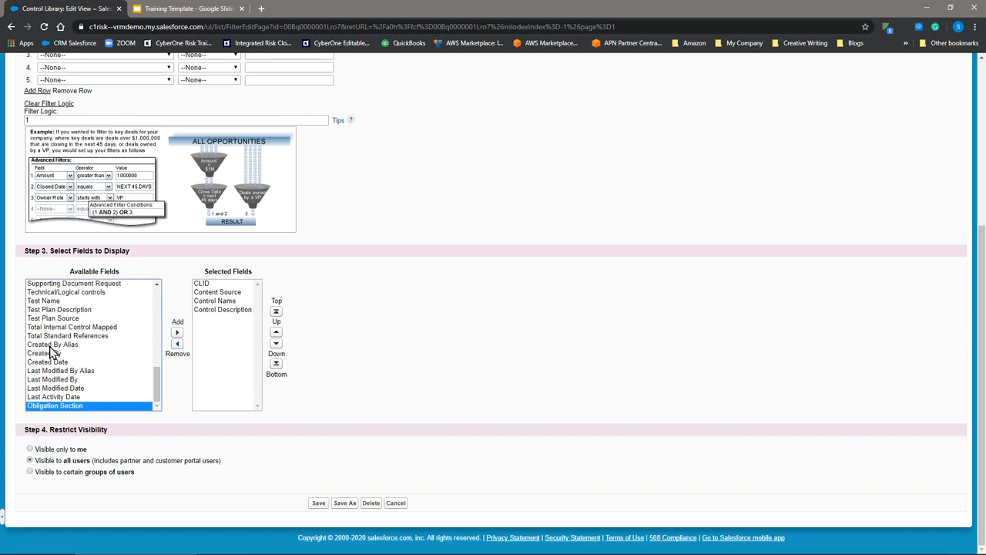
pyautogui.click(48, 318)
pyautogui.click(177, 332)
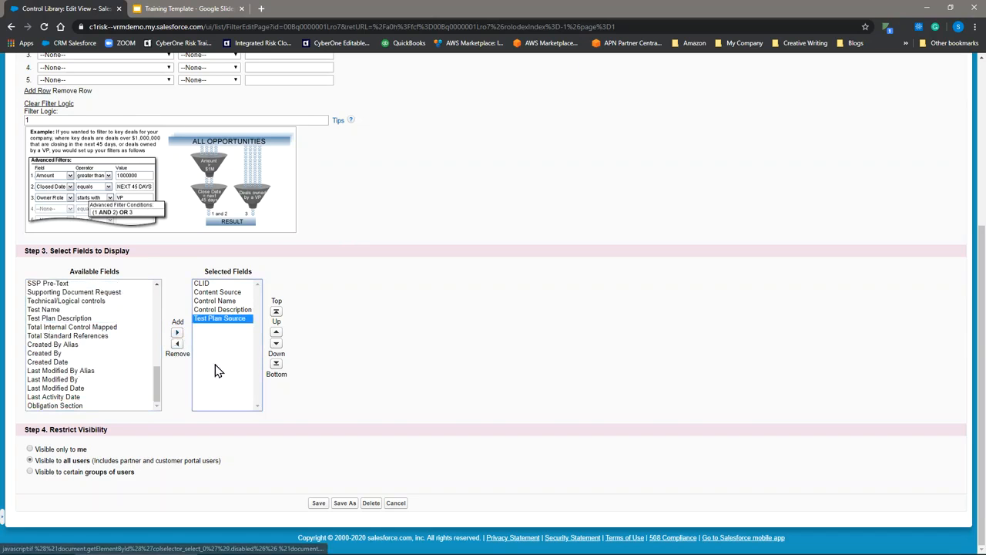
# - Add Obligation Section back to the selected fields and remove Test Plan Source
pyautogui.click(54, 405)
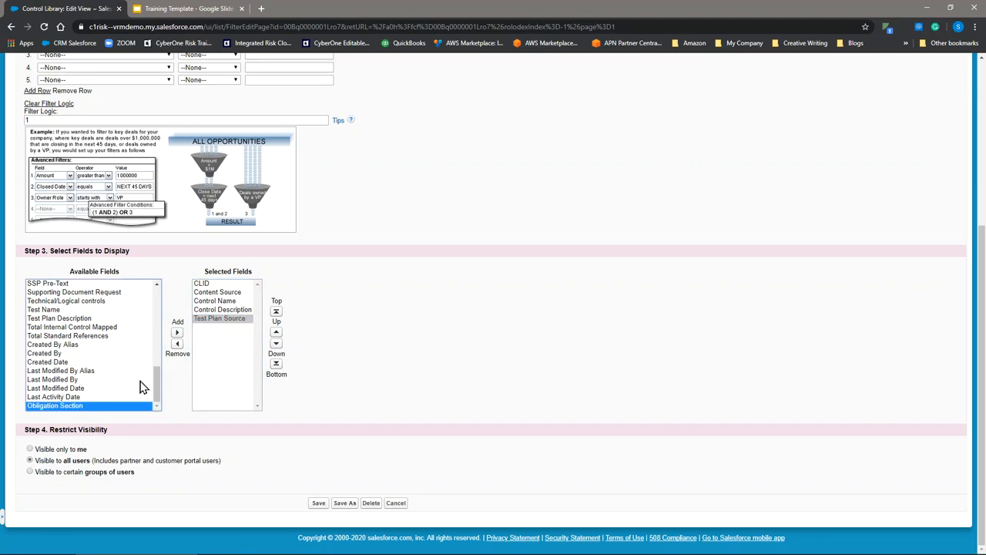
pyautogui.click(177, 332)
pyautogui.click(211, 318)
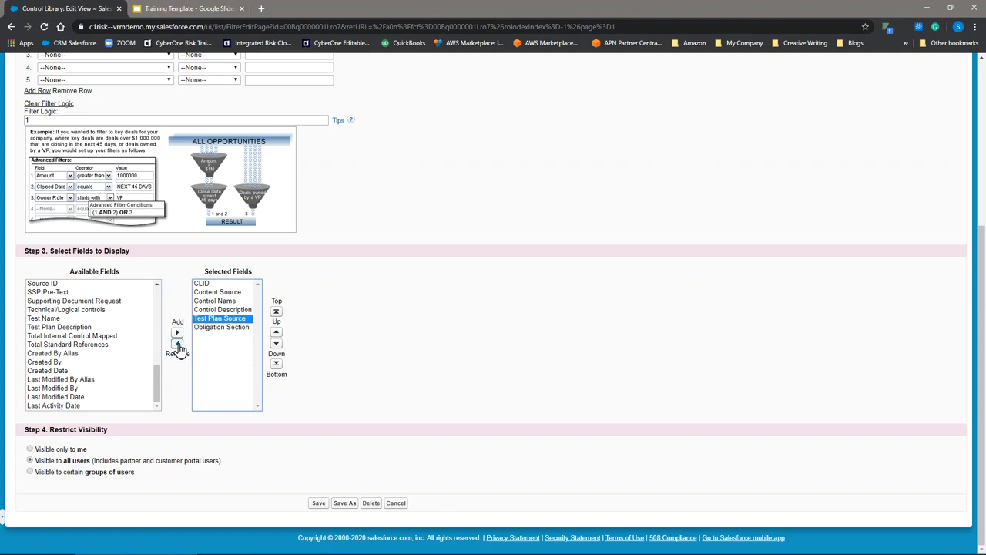
pyautogui.click(176, 344)
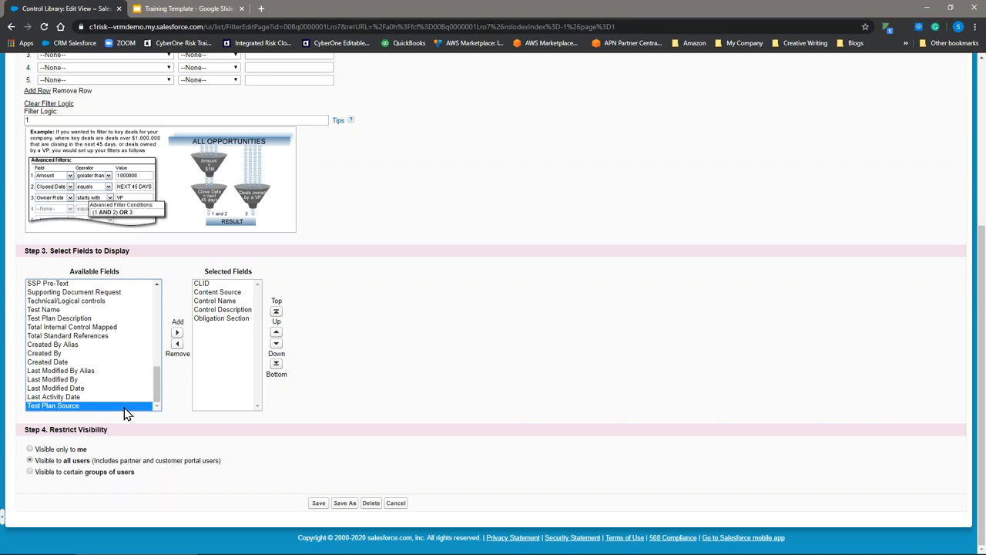
# - Try restricting the view to its owner, set visibility back to all users, and save the CMMC 2020 view
pyautogui.click(30, 449)
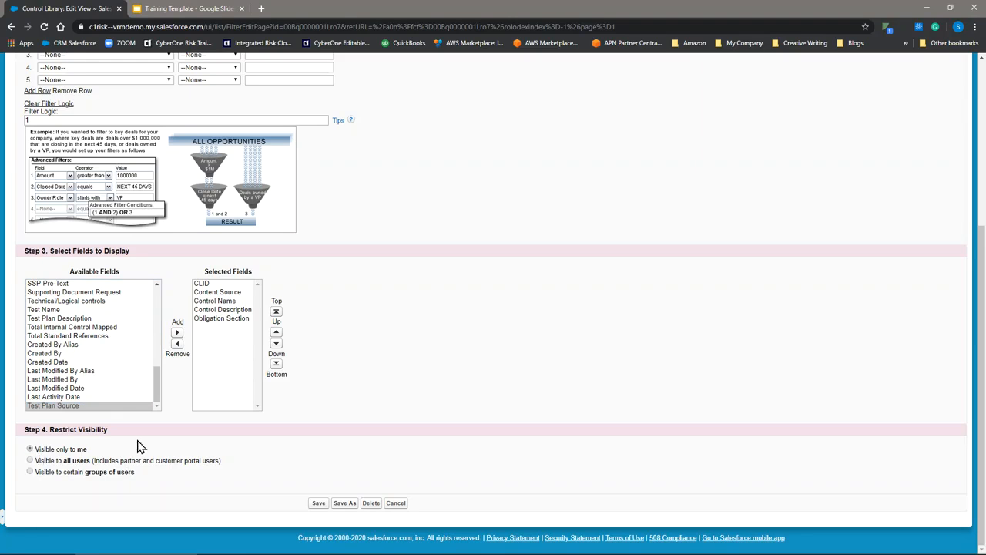
pyautogui.click(30, 460)
pyautogui.click(318, 504)
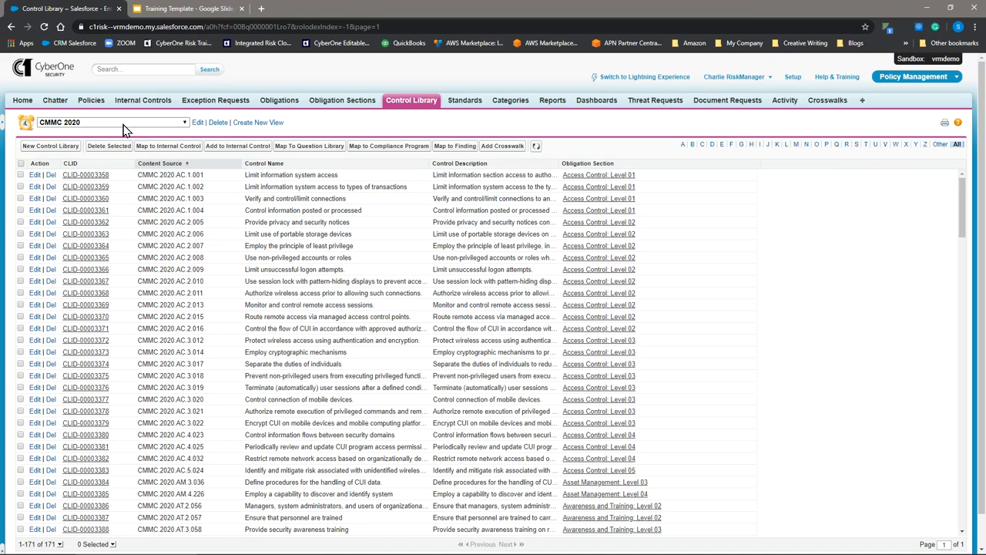
# - Switch to the CMMC 2020 Level 1 list view and open it for editing
pyautogui.click(184, 122)
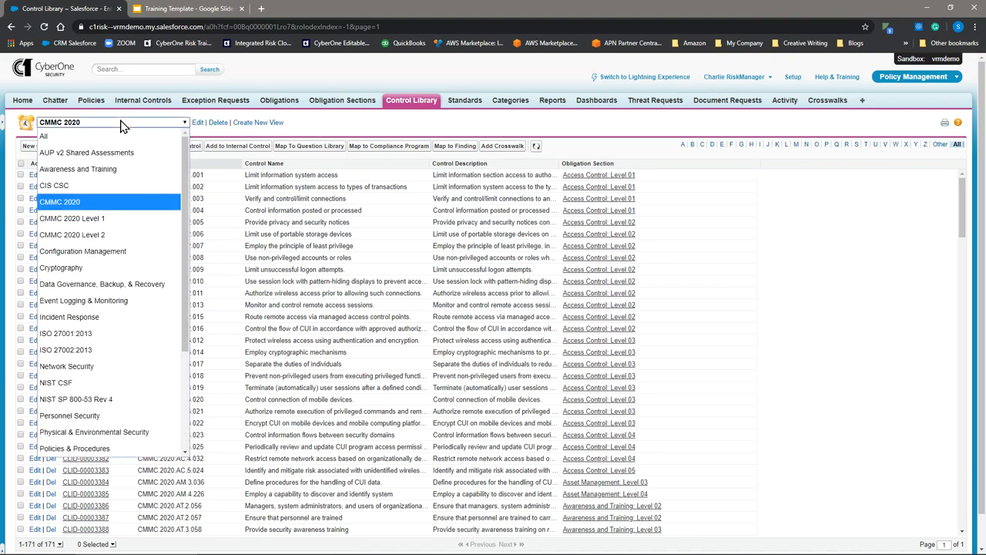
pyautogui.click(77, 220)
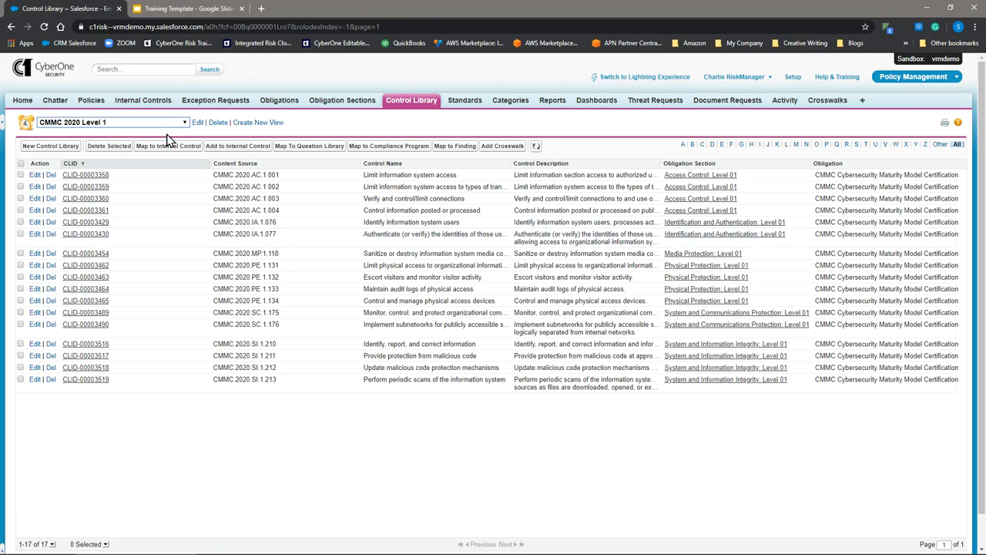
pyautogui.click(197, 124)
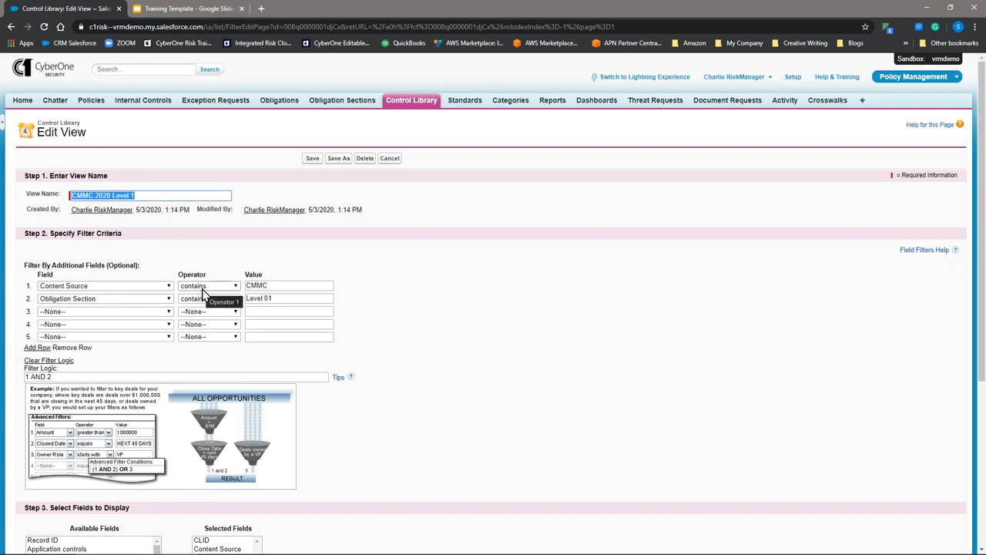
# - Review the Content Source and Obligation Section filter values and the filter logic, and save the Level 1 view
pyautogui.click(269, 285)
pyautogui.click(437, 363)
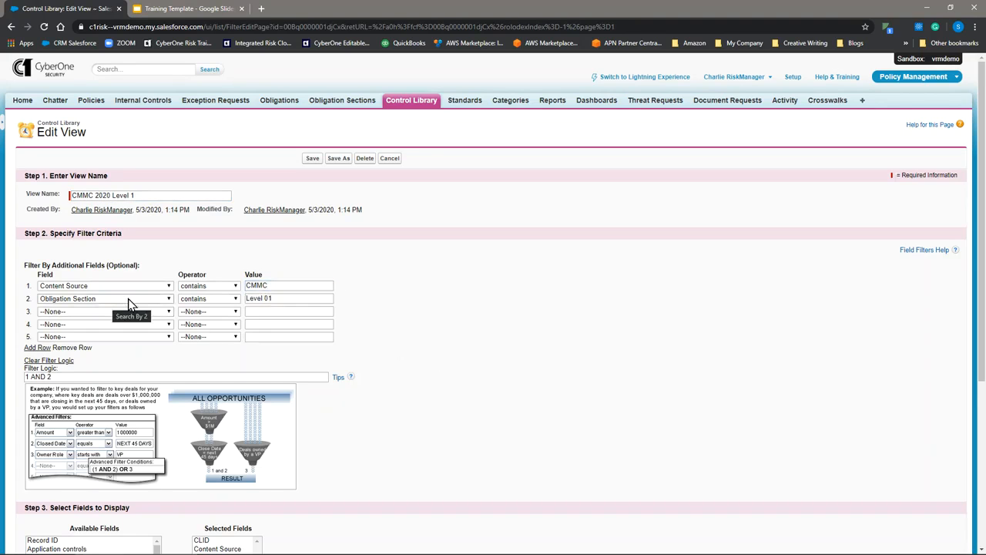
pyautogui.click(279, 299)
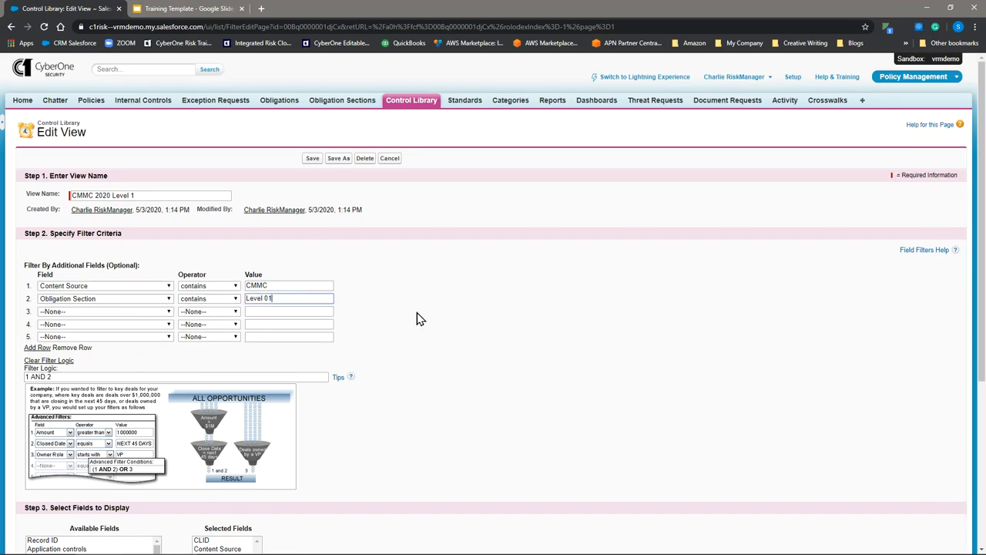
pyautogui.click(66, 376)
pyautogui.moveTo(66, 376); pyautogui.dragTo(23, 377)
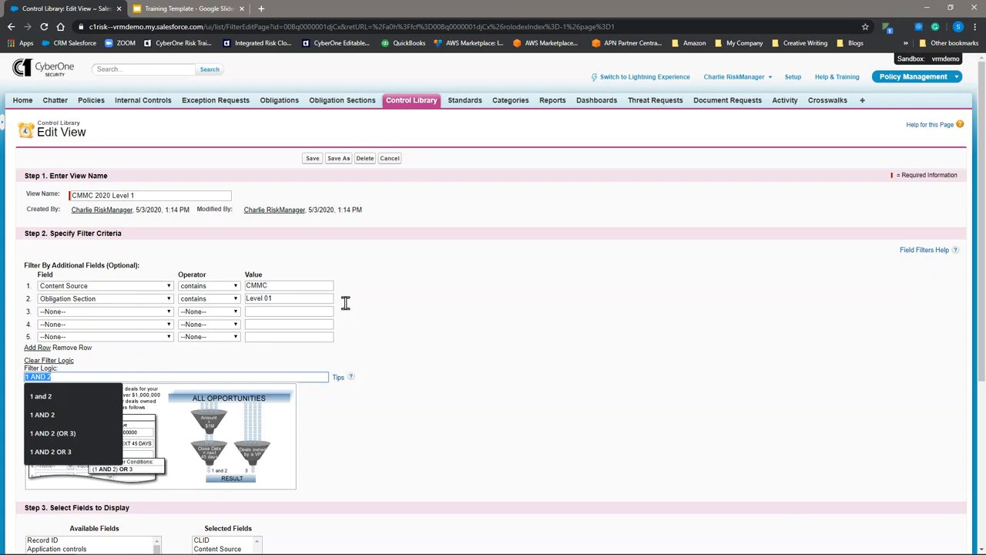
pyautogui.click(405, 324)
pyautogui.scroll(-3, 427, 324)
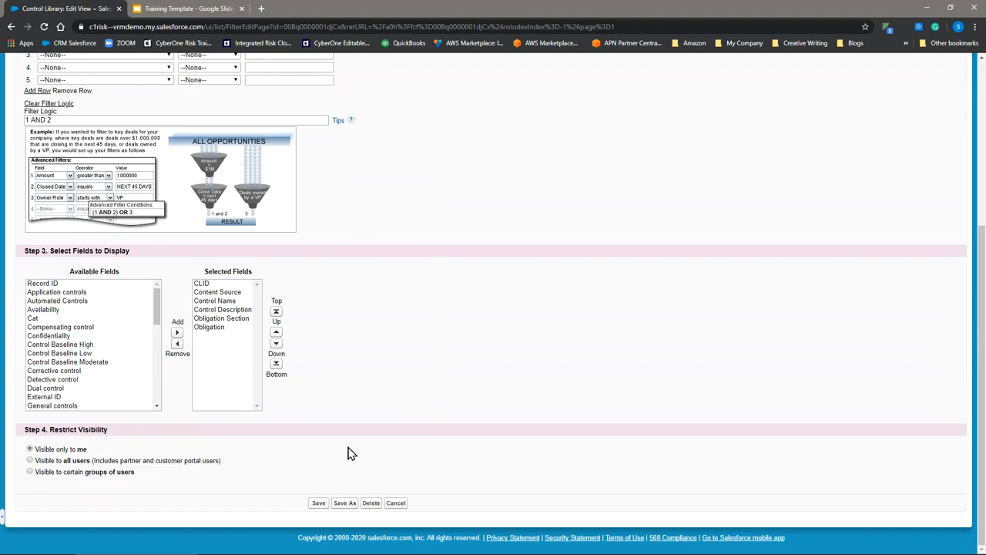
pyautogui.click(318, 504)
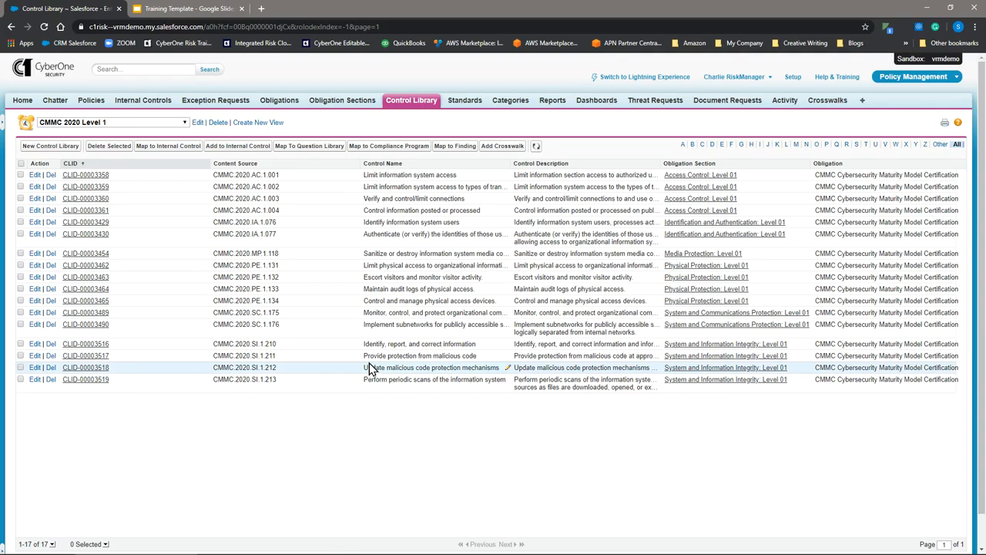
# - Switch to the CMMC 2020 Level 2 list view and open it for editing
pyautogui.click(139, 125)
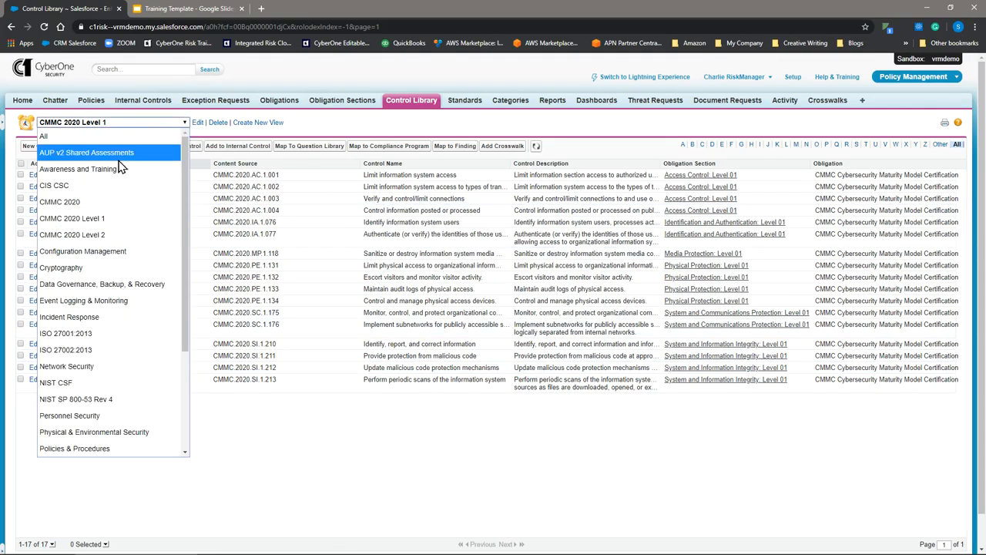
pyautogui.click(105, 240)
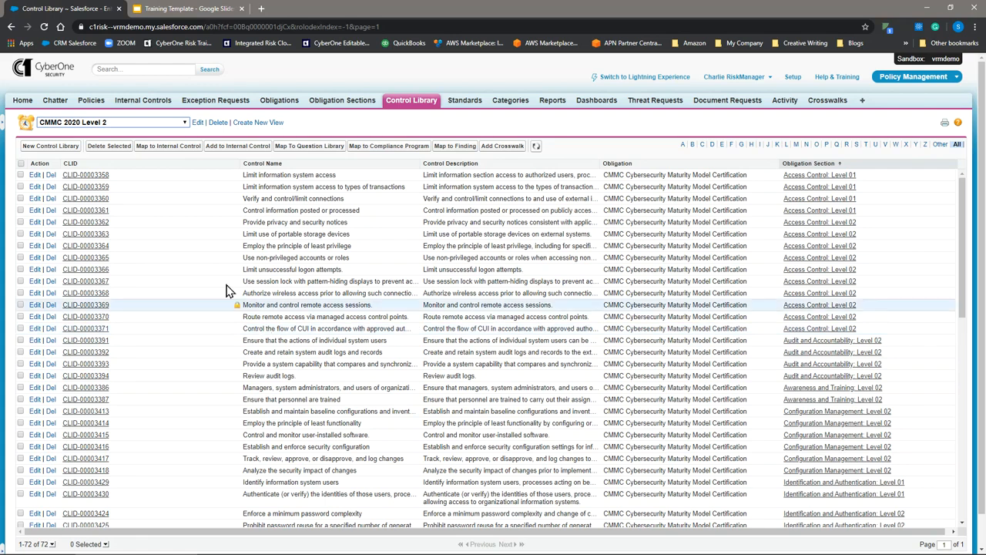
pyautogui.click(197, 124)
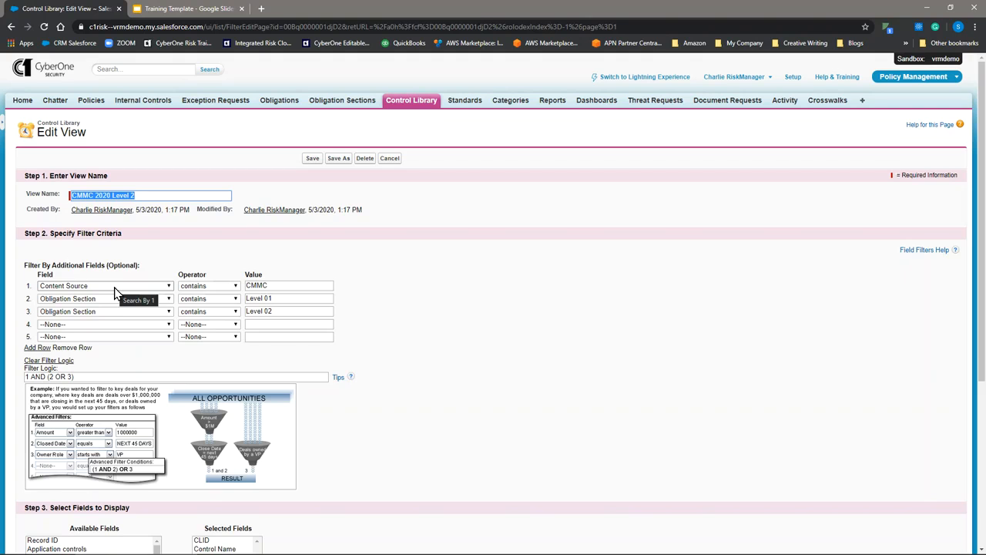
# - Review the operator options for the Content Source filter and keep "contains"
pyautogui.click(194, 287)
pyautogui.click(196, 289)
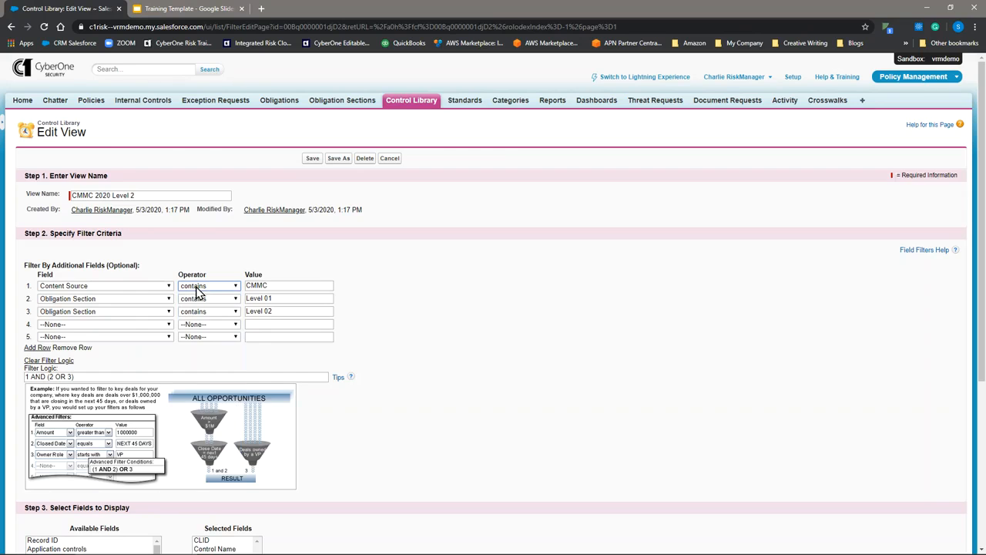
pyautogui.click(196, 289)
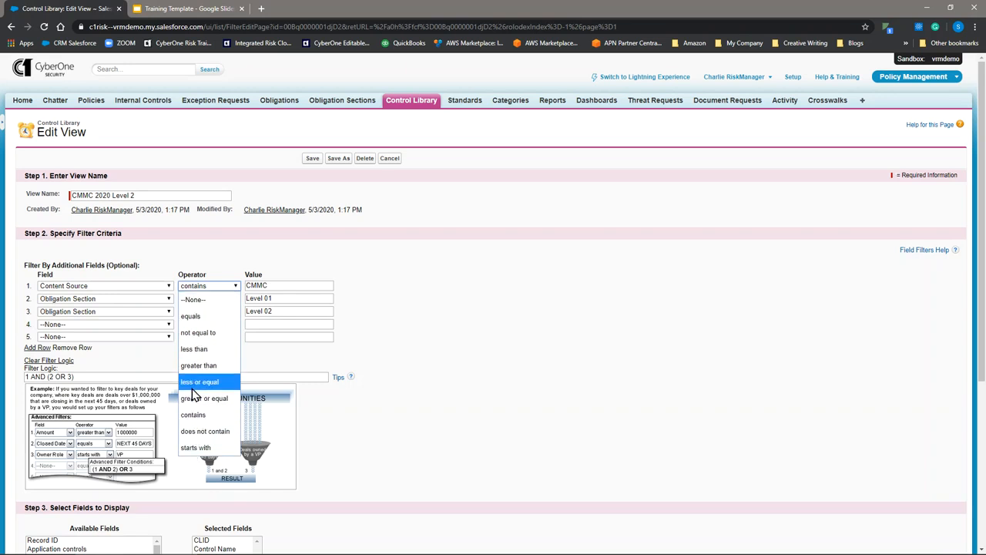
pyautogui.click(194, 414)
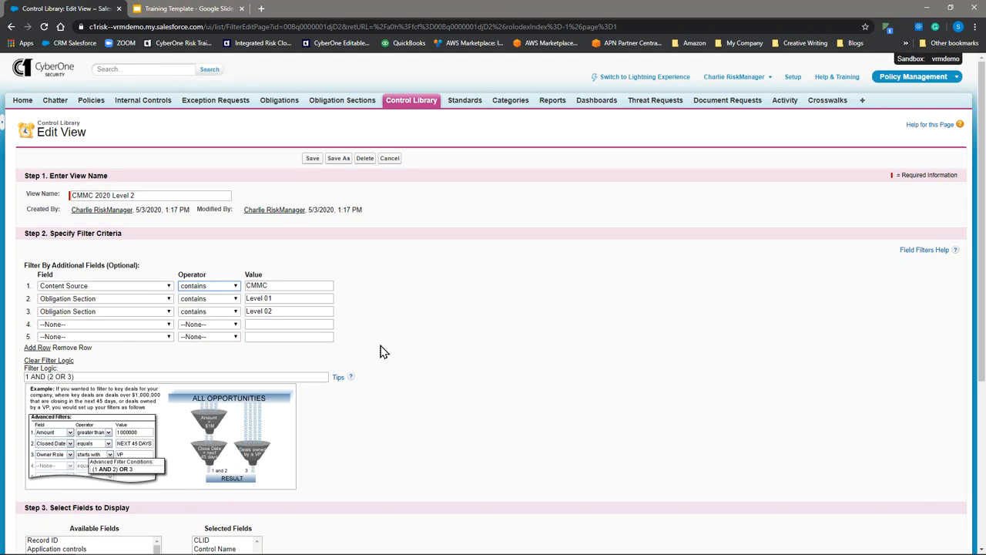
# - Review the Content Source and Obligation Section filter values of the CMMC 2020 Level 2 view
pyautogui.click(302, 286)
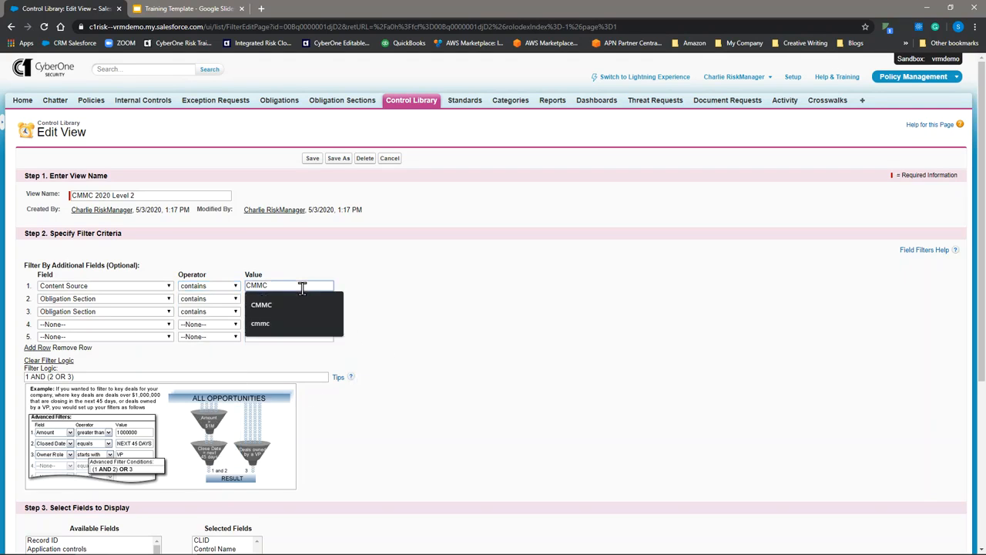
pyautogui.click(391, 288)
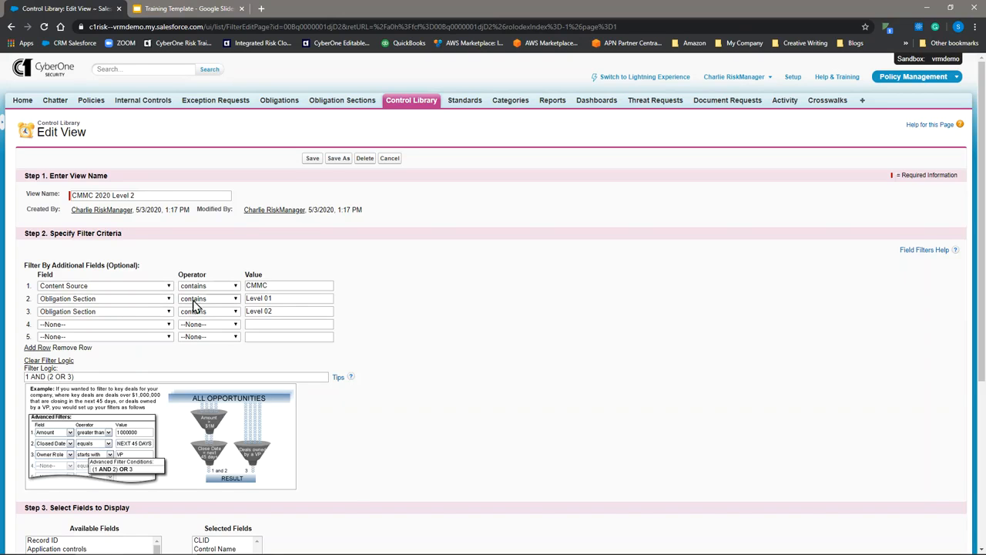
pyautogui.click(274, 299)
pyautogui.click(282, 312)
pyautogui.click(420, 331)
pyautogui.click(288, 299)
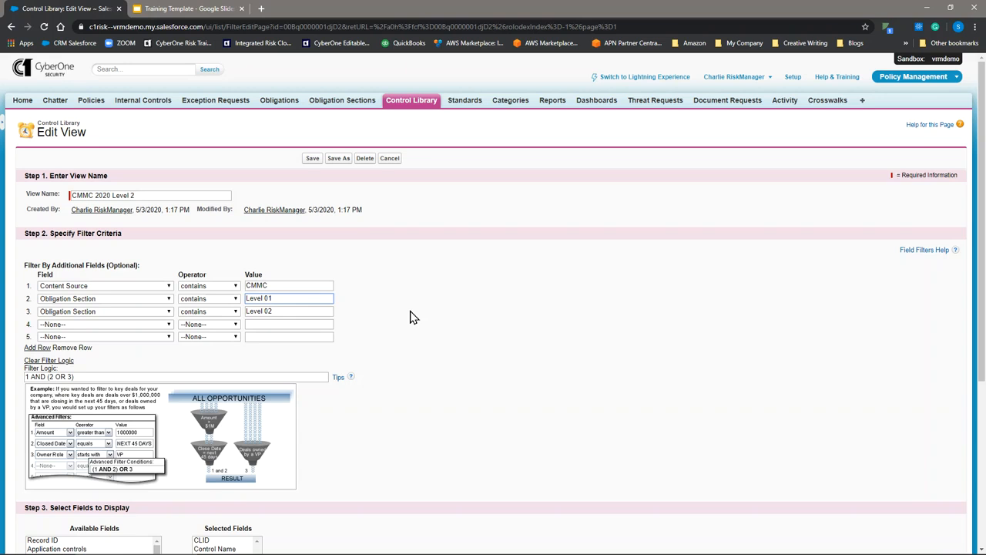
pyautogui.click(299, 312)
pyautogui.click(418, 334)
# - Set the view's filter logic to "1 AND (2 OR 3 OR 4)" and check it against the filter rows
pyautogui.click(70, 377)
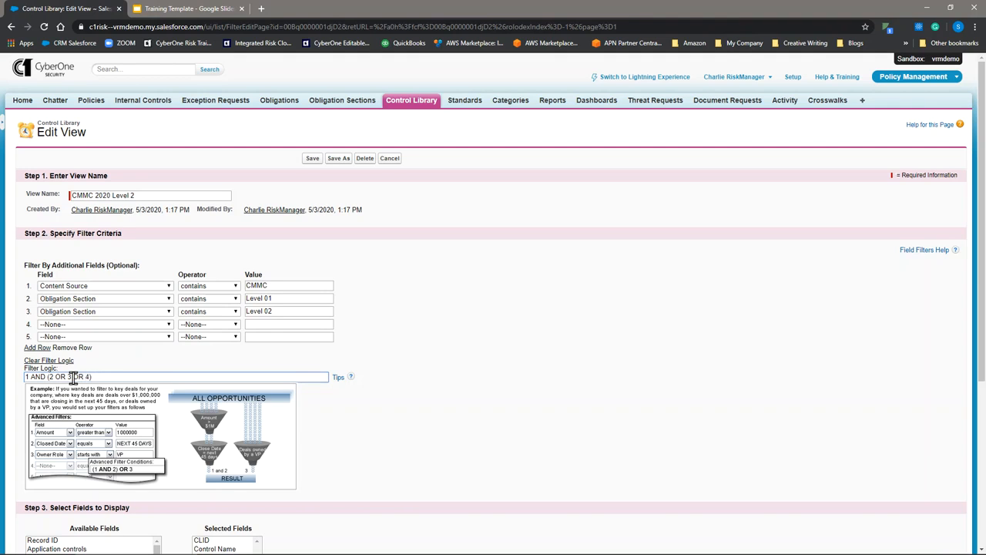
pyautogui.click(210, 352)
pyautogui.click(280, 299)
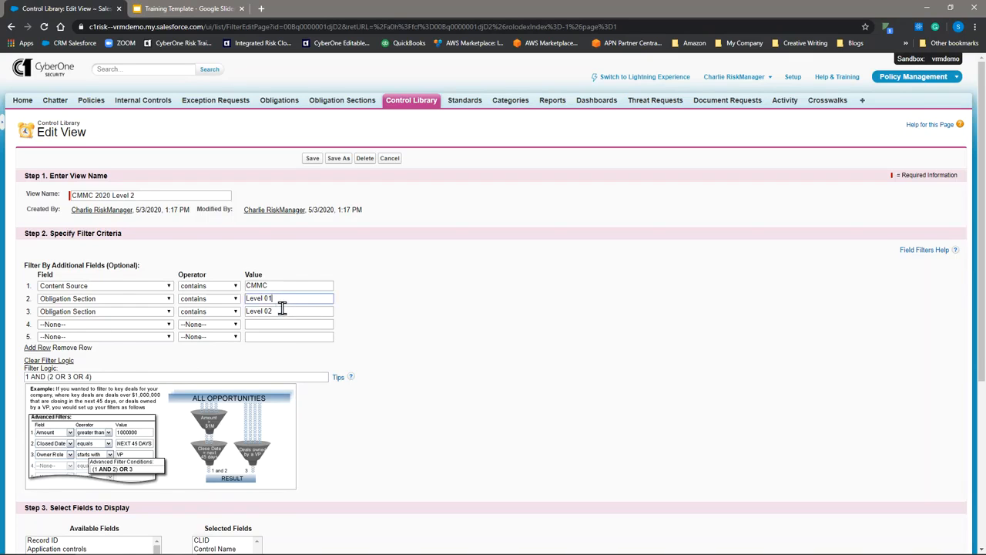
pyautogui.click(282, 323)
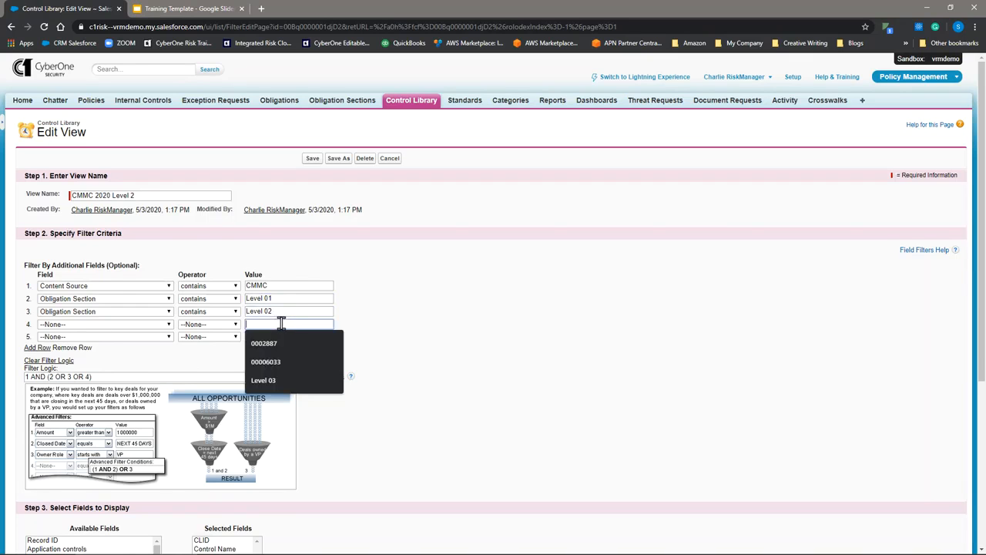
pyautogui.click(195, 359)
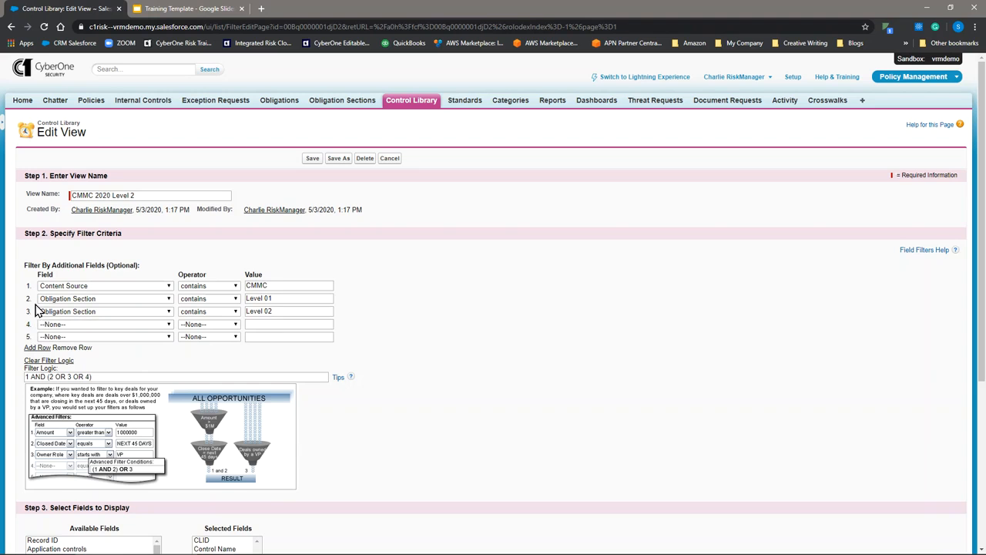
pyautogui.click(286, 311)
pyautogui.click(376, 321)
# - Add a fourth filter where Obligation Section contains "Level 03"
pyautogui.click(78, 324)
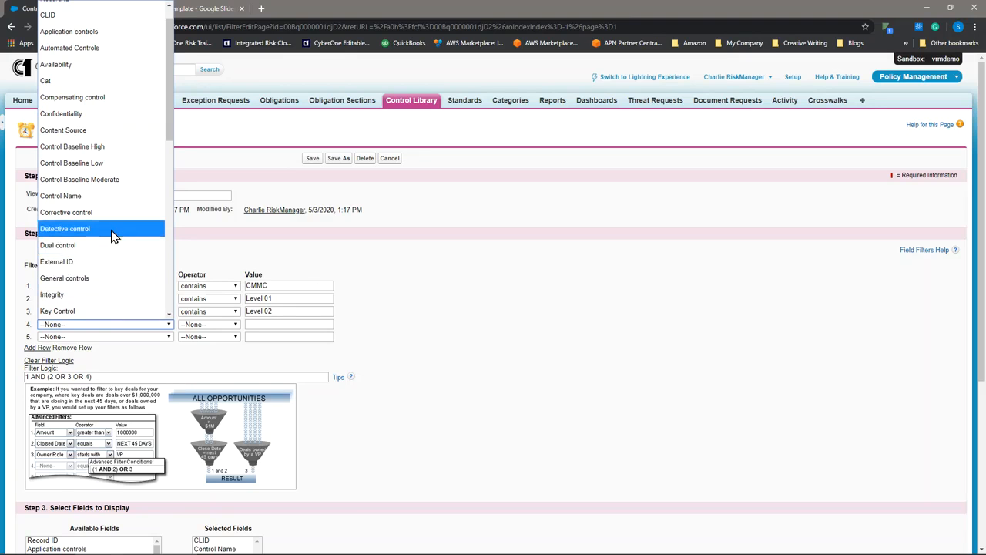
pyautogui.scroll(-2, 108, 127)
pyautogui.click(86, 257)
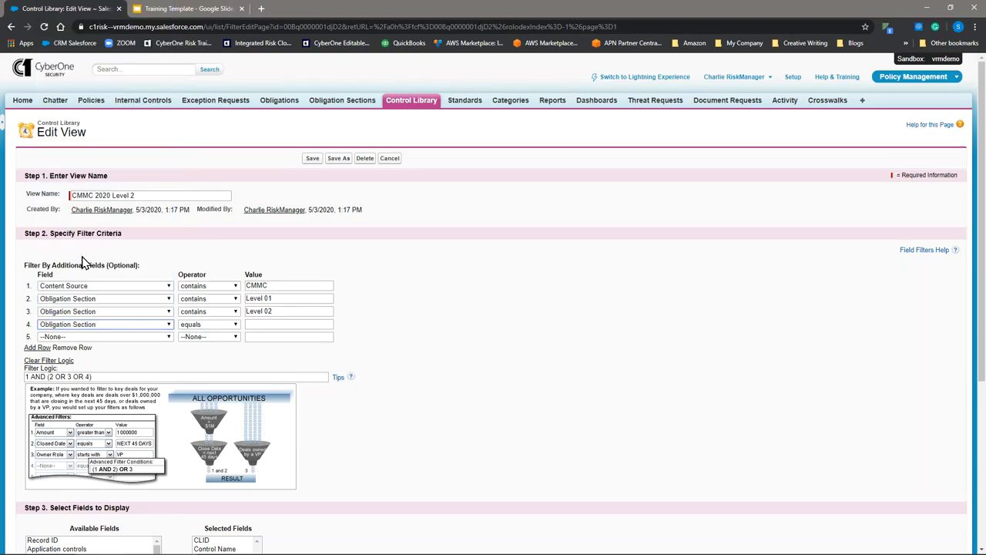
pyautogui.click(197, 325)
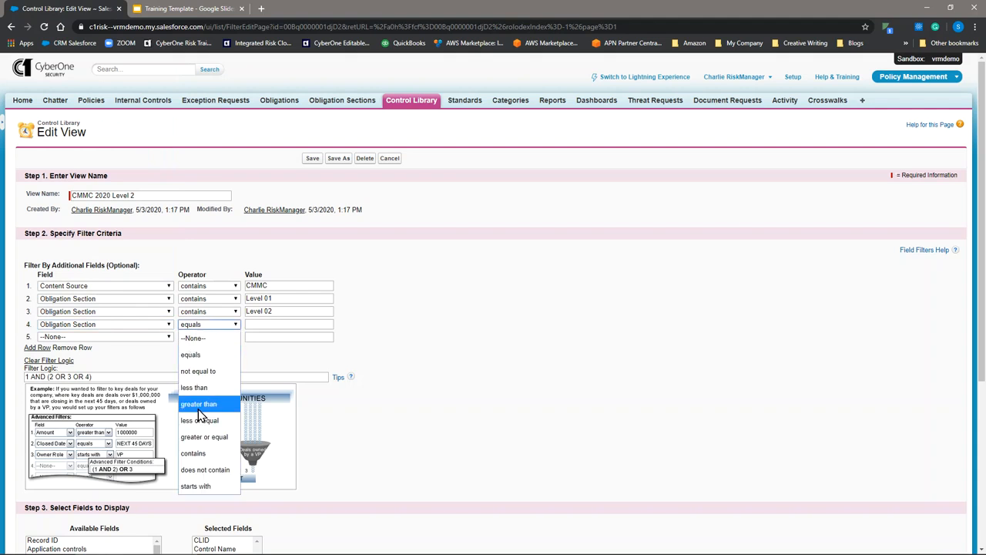
pyautogui.click(198, 453)
pyautogui.click(255, 324)
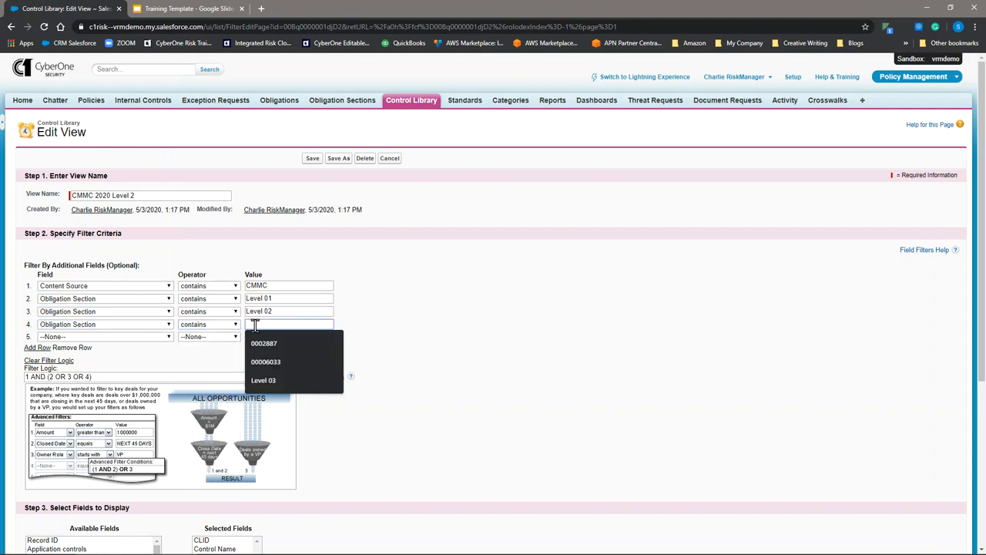
pyautogui.write('Level 03')
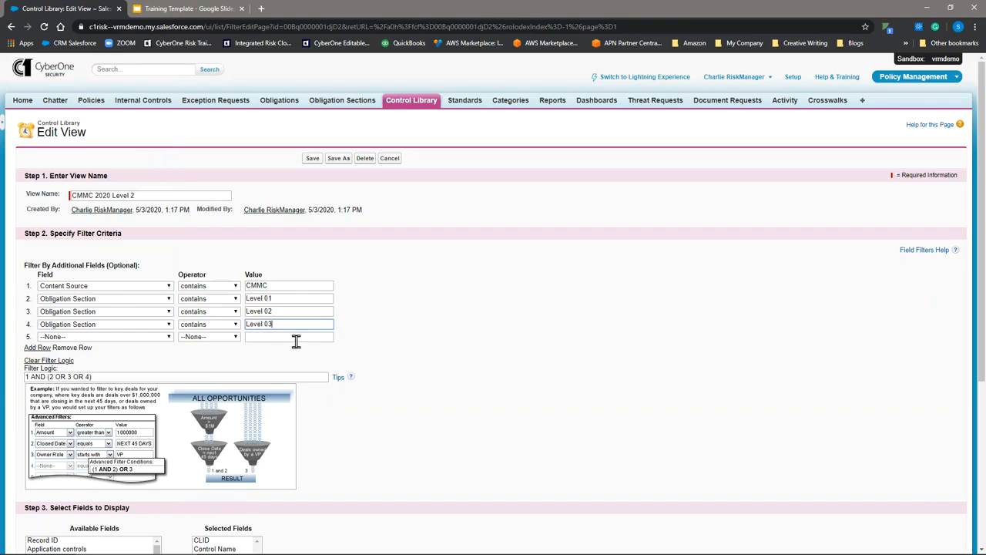
pyautogui.click(337, 365)
# - Rename the view as "CMMC 2020 Level 3" and save it
pyautogui.click(301, 299)
pyautogui.scroll(-1, 497, 347)
pyautogui.scroll(-3, 497, 347)
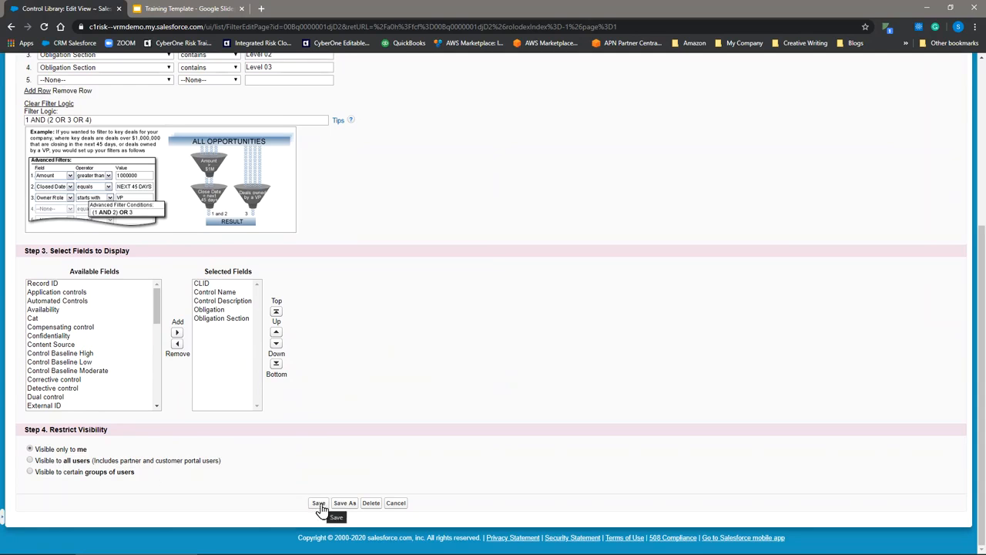
pyautogui.scroll(5, 363, 348)
pyautogui.click(149, 196)
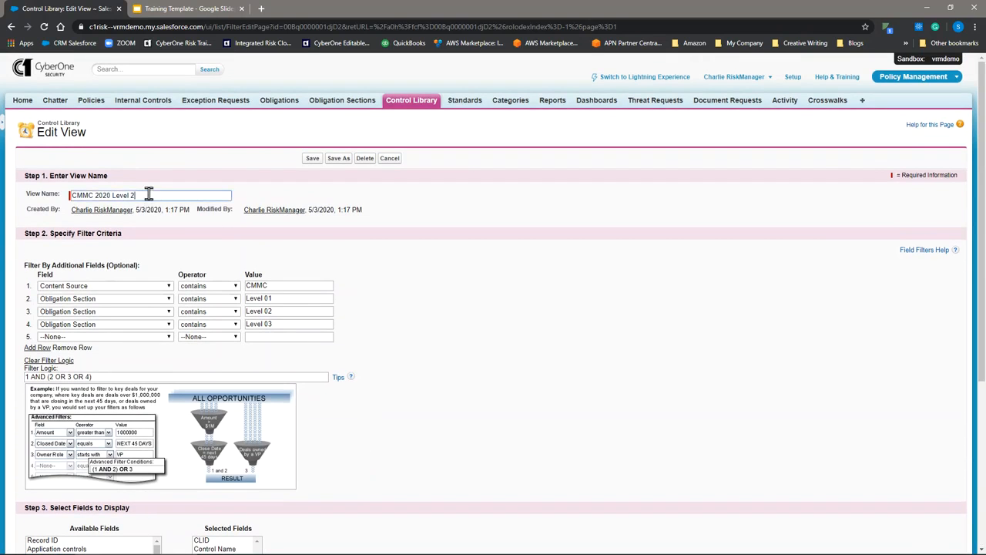
pyautogui.press('BackSpace')
pyautogui.write('3')
pyautogui.scroll(-4, 409, 295)
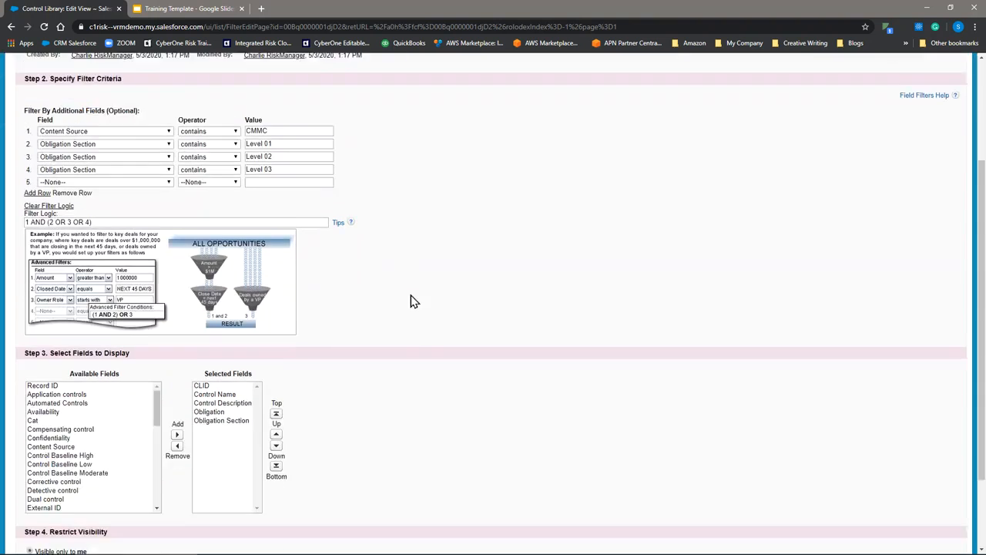
pyautogui.click(319, 503)
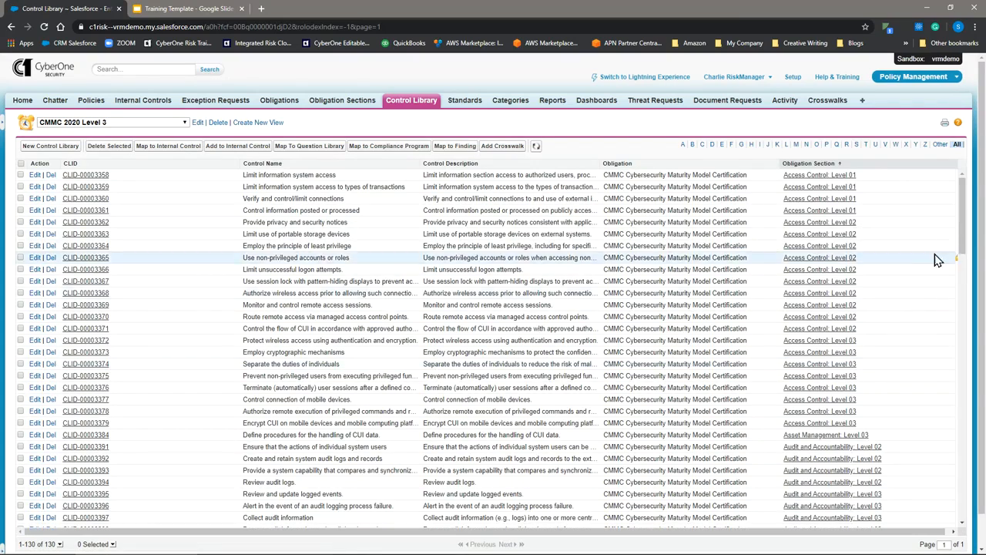
# - Look through the controls in the CMMC 2020 Level 3 view and check the available list views
pyautogui.scroll(-3, 900, 238)
pyautogui.scroll(-2, 902, 370)
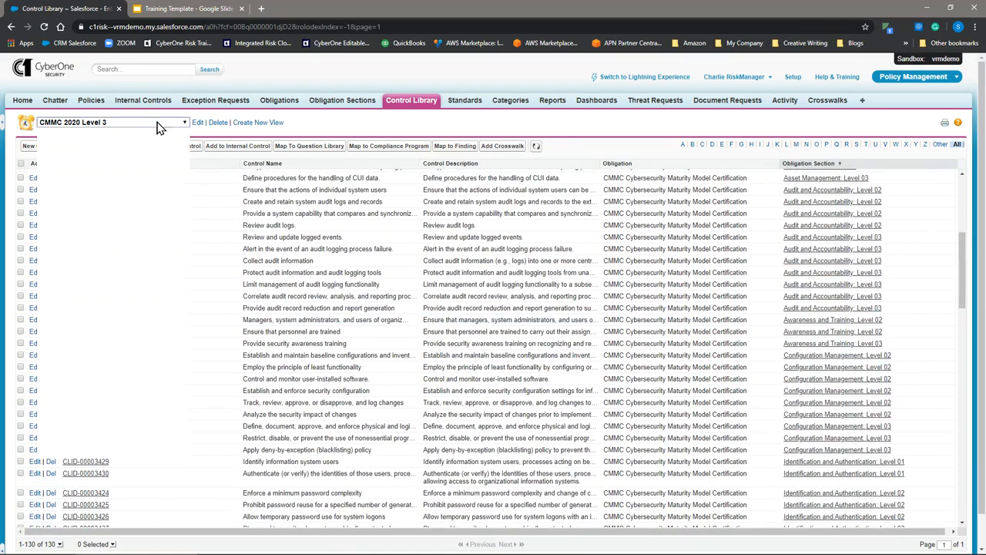
pyautogui.click(158, 124)
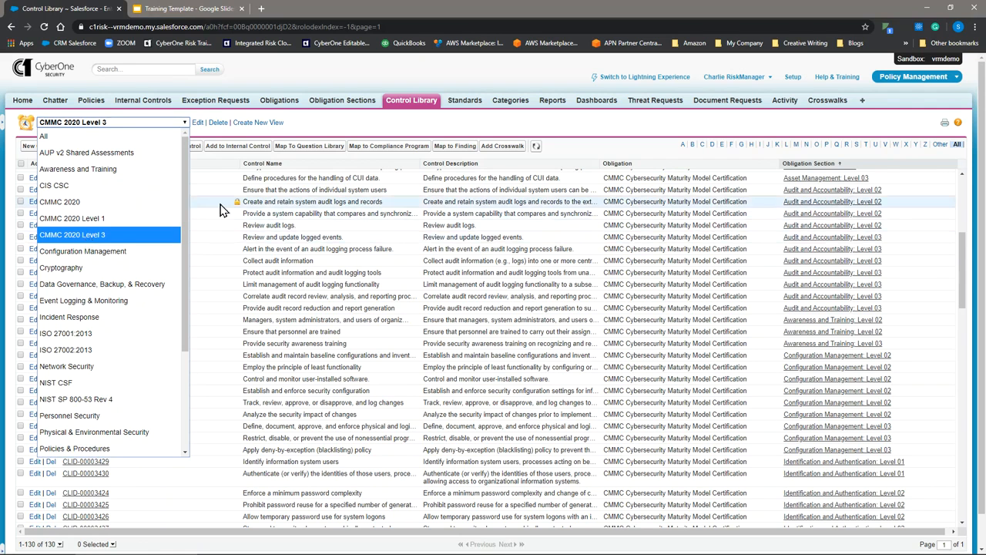
pyautogui.click(267, 68)
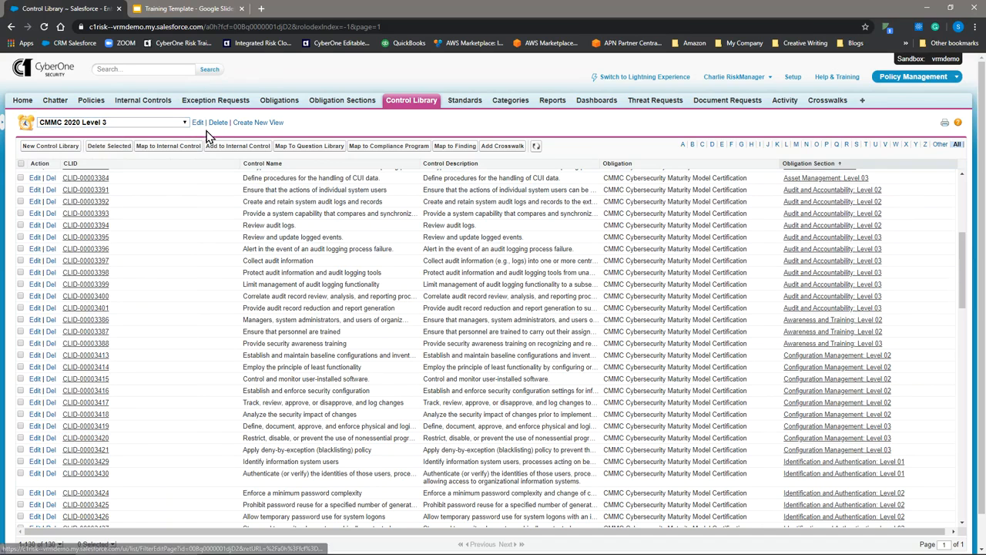
# - Start a new Control Library view in a separate browser tab and name it "CMMC 2020 Level 2"
pyautogui.middleClick(245, 126)
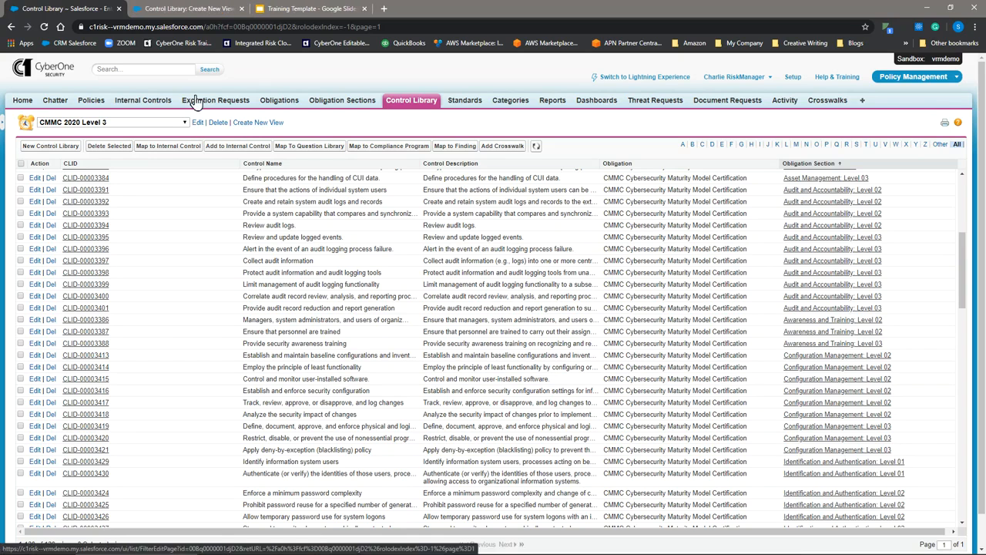
pyautogui.click(183, 10)
pyautogui.click(107, 194)
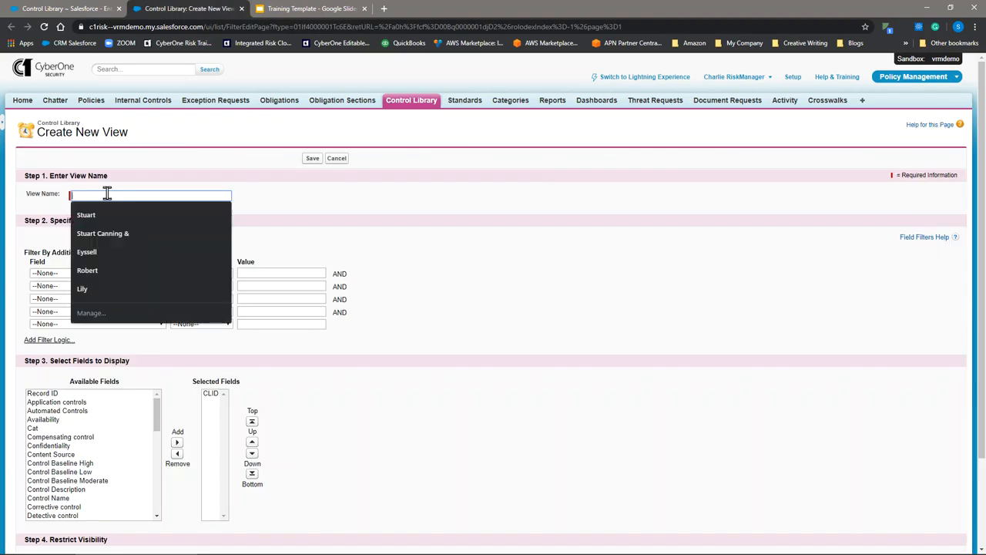
pyautogui.write('CMMC 2020')
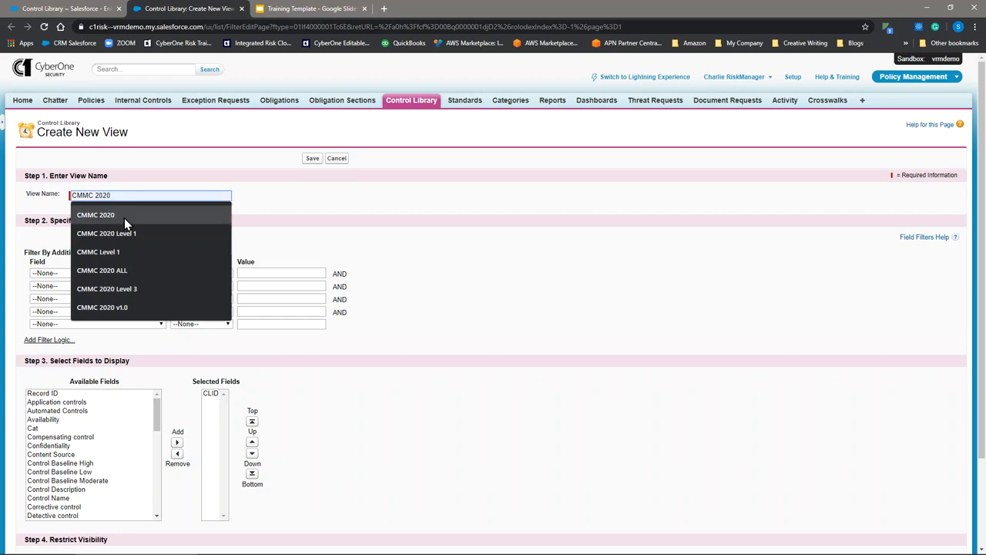
pyautogui.click(129, 233)
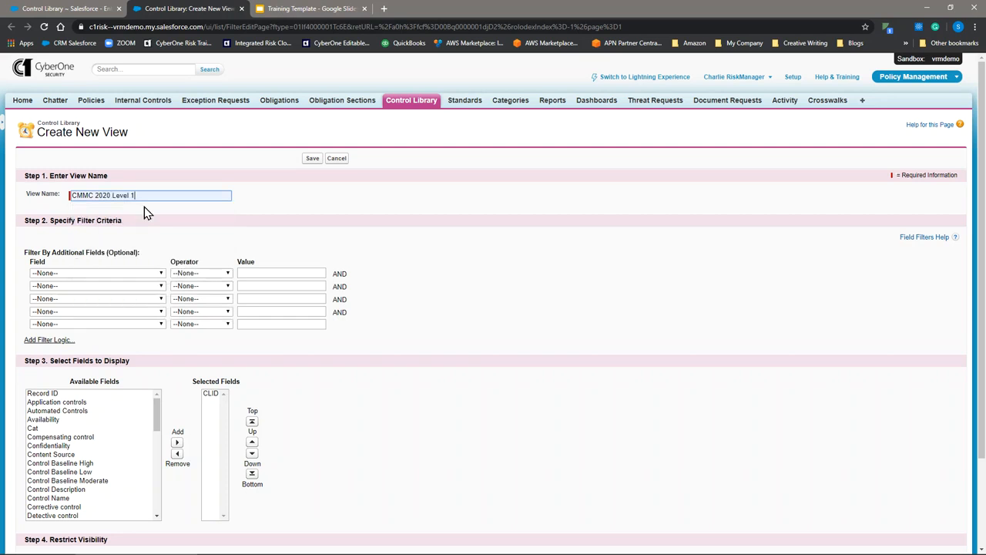
pyautogui.press('BackSpace')
pyautogui.write('2')
# - Set the new view's first filter to Content Source contains "CMMC"
pyautogui.click(128, 270)
pyautogui.click(127, 273)
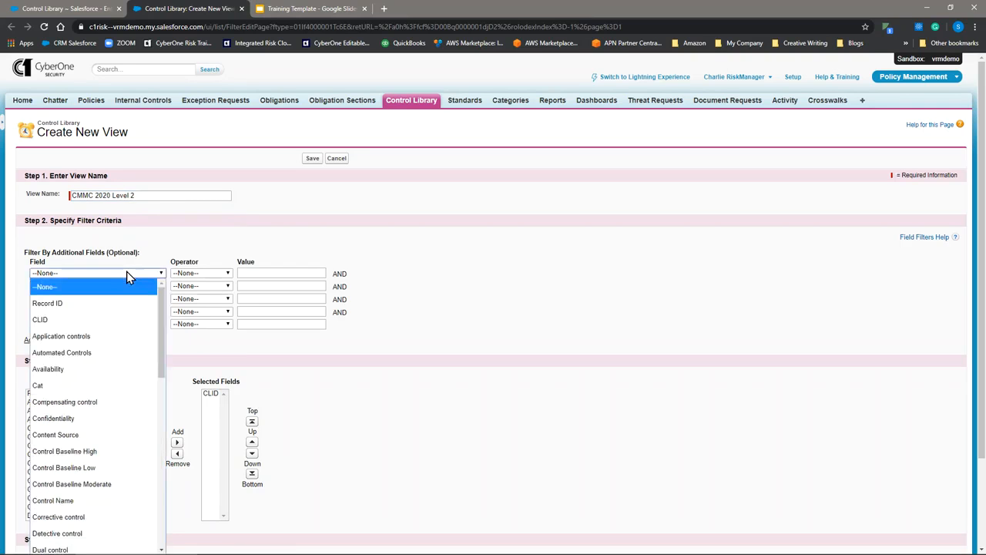
pyautogui.scroll(-3, 114, 342)
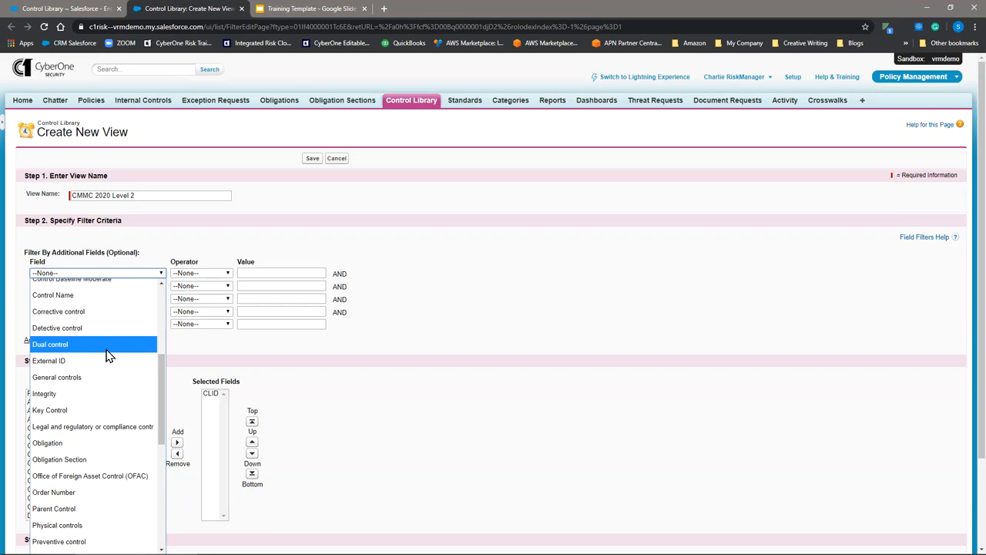
pyautogui.scroll(3, 108, 355)
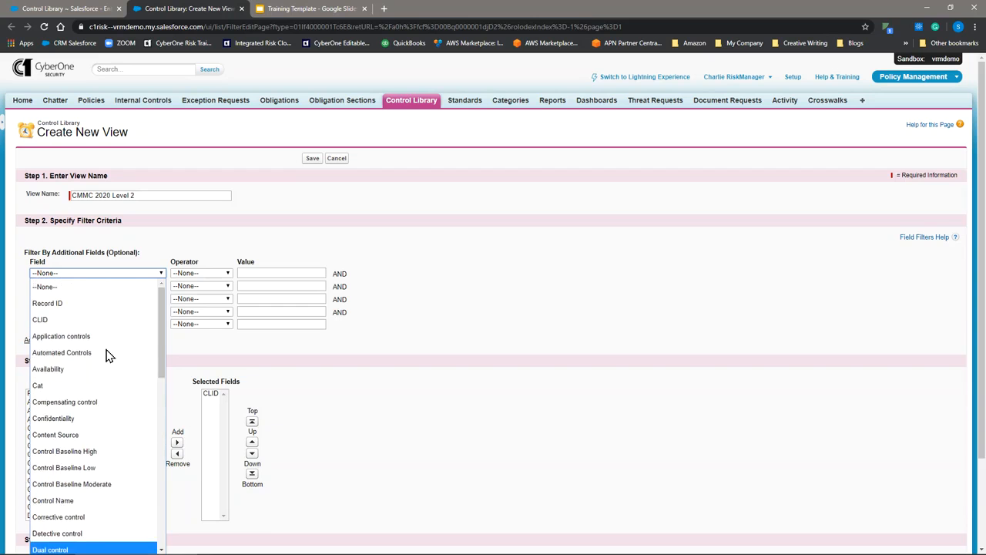
pyautogui.click(90, 436)
pyautogui.click(199, 275)
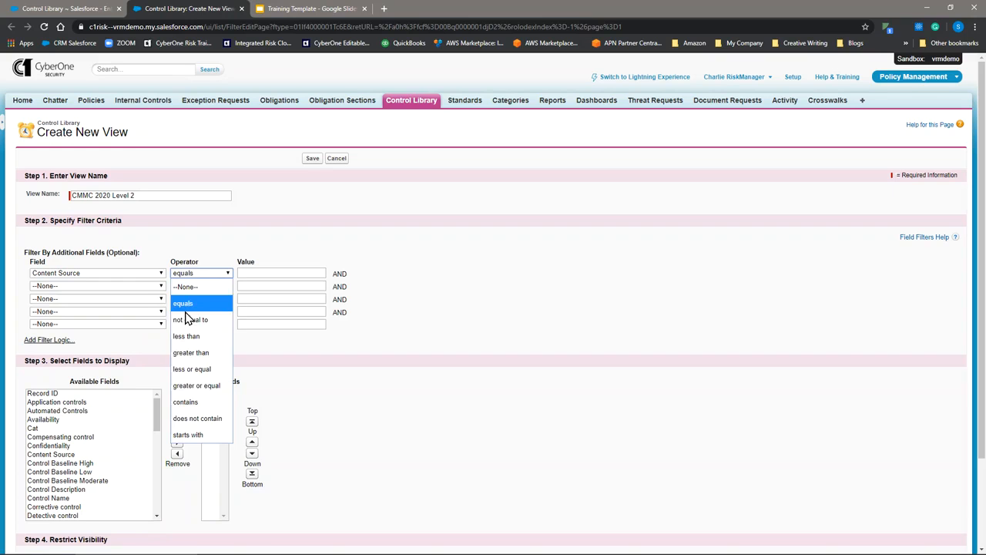
pyautogui.click(183, 402)
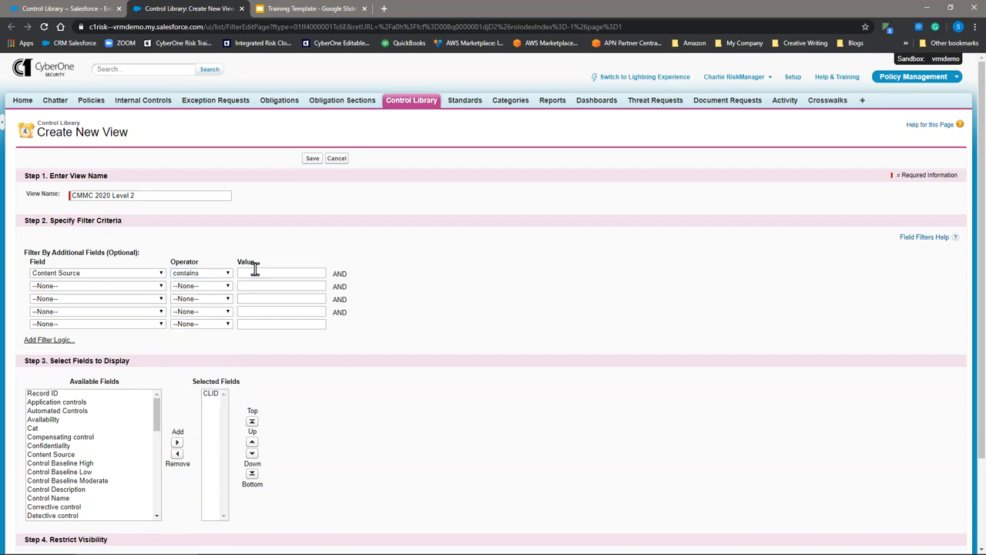
pyautogui.click(255, 271)
pyautogui.write('CMMC')
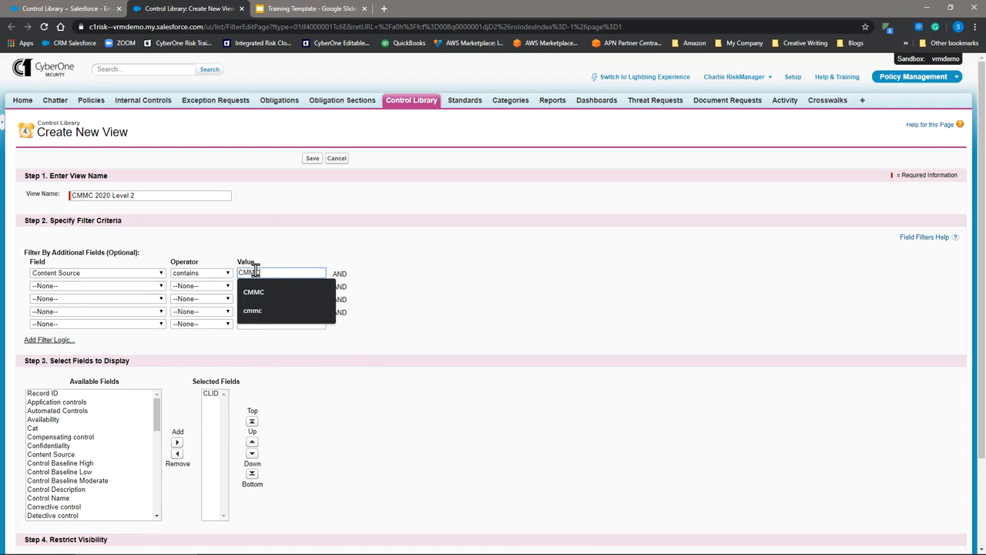
# - Add second and third filter conditions to the new view, both on the Obligation Section field
pyautogui.click(52, 286)
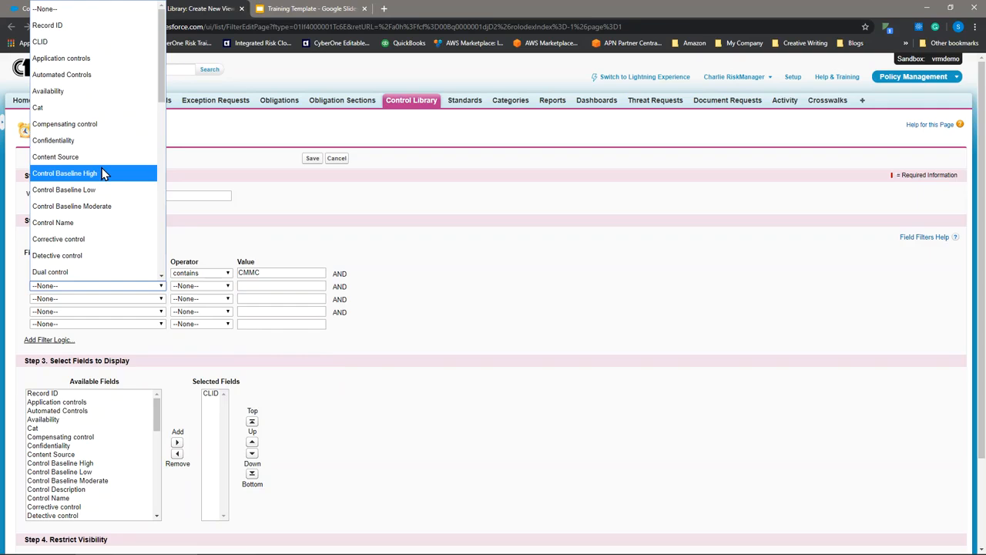
pyautogui.scroll(-8, 100, 176)
pyautogui.scroll(2, 98, 179)
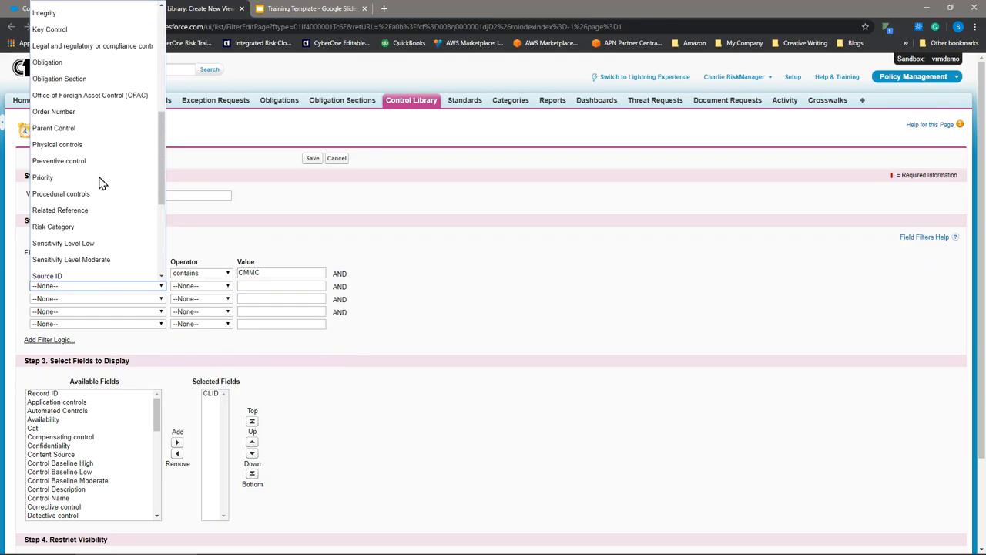
pyautogui.click(62, 78)
pyautogui.click(58, 300)
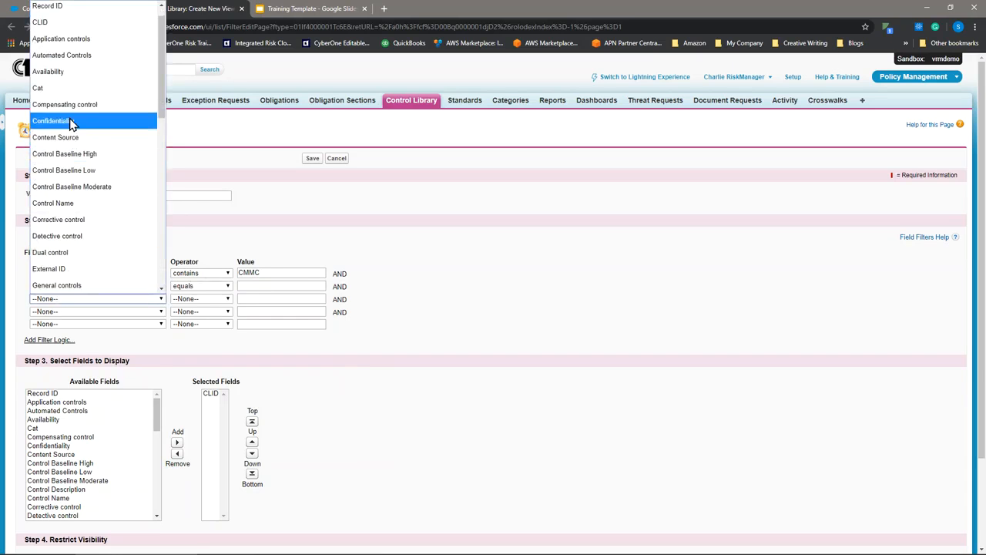
pyautogui.scroll(1, 64, 160)
pyautogui.scroll(-4, 64, 159)
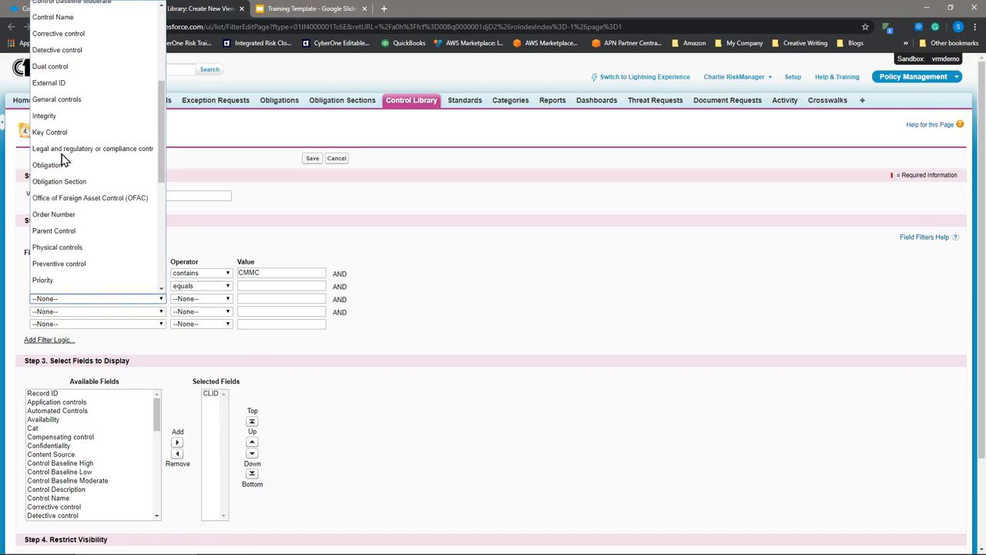
pyautogui.click(60, 182)
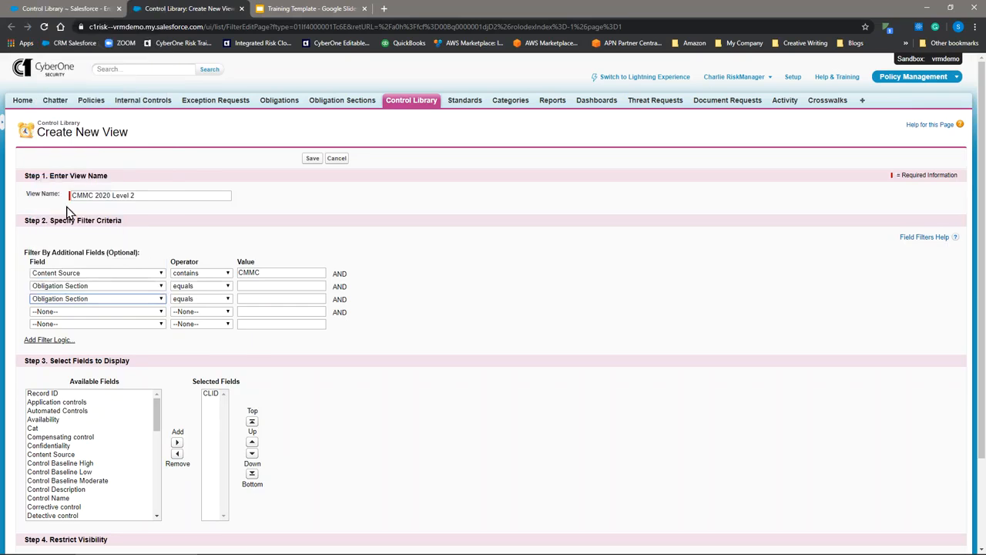
# - Set the two Obligation Section filters to contains "Level 01" and contains "Level 02"
pyautogui.click(198, 289)
pyautogui.click(190, 416)
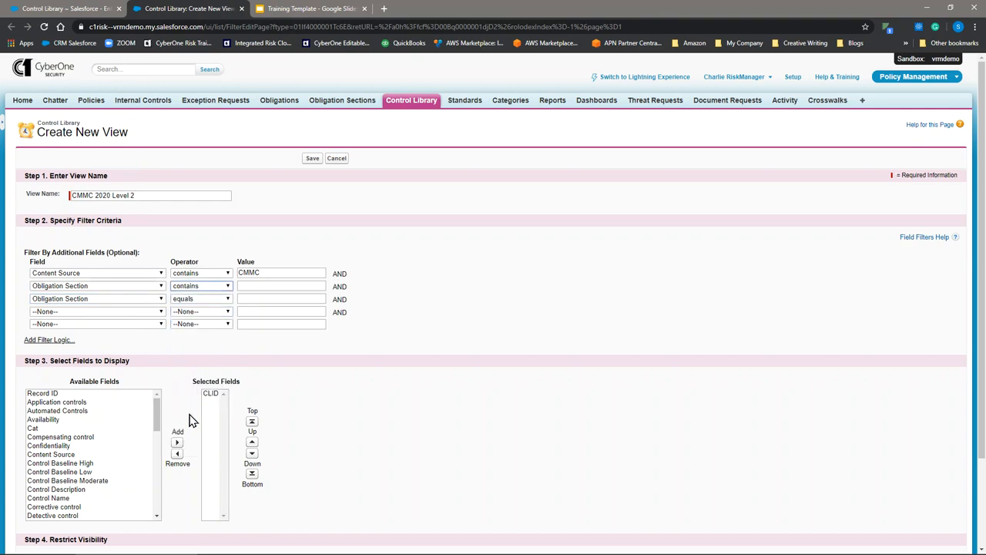
pyautogui.click(198, 300)
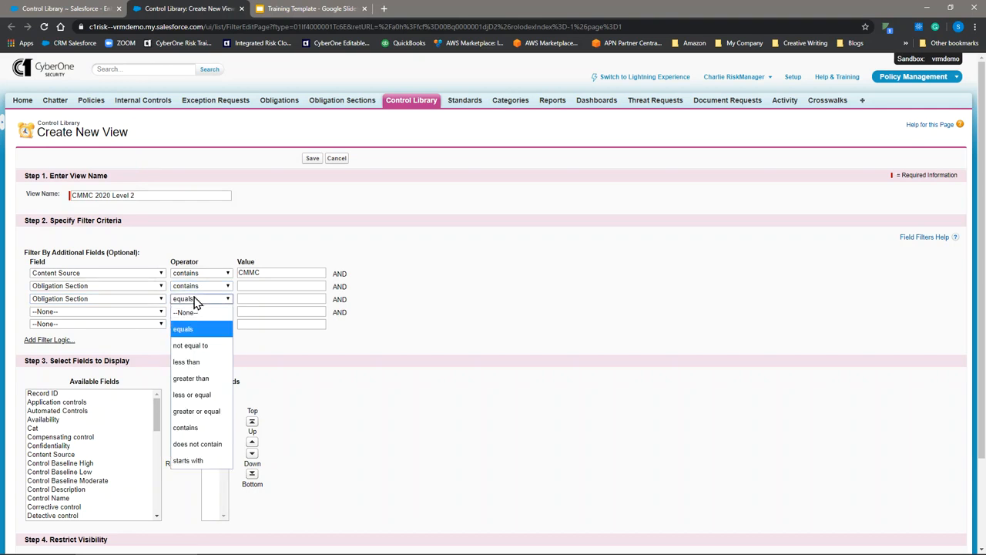
pyautogui.click(194, 430)
pyautogui.click(267, 285)
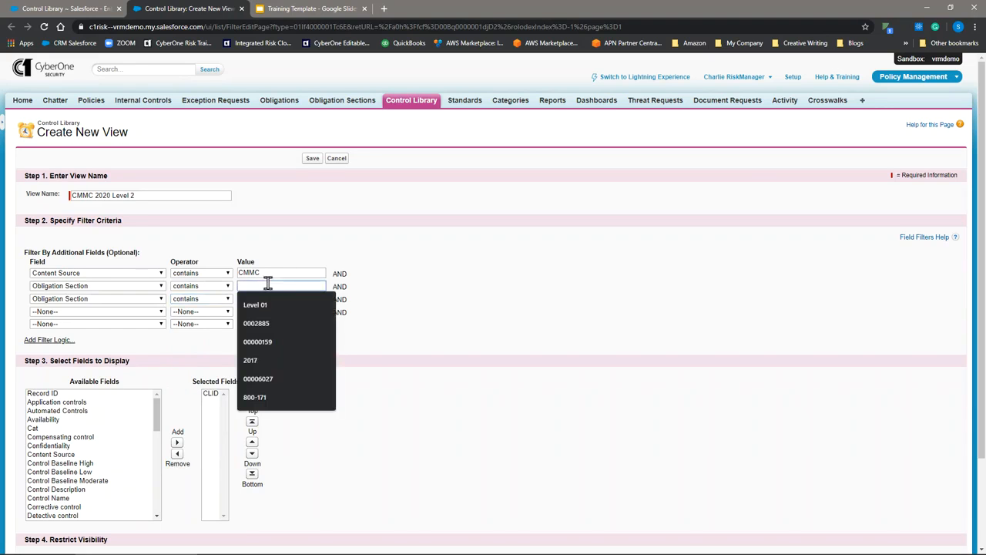
pyautogui.click(246, 304)
pyautogui.click(255, 299)
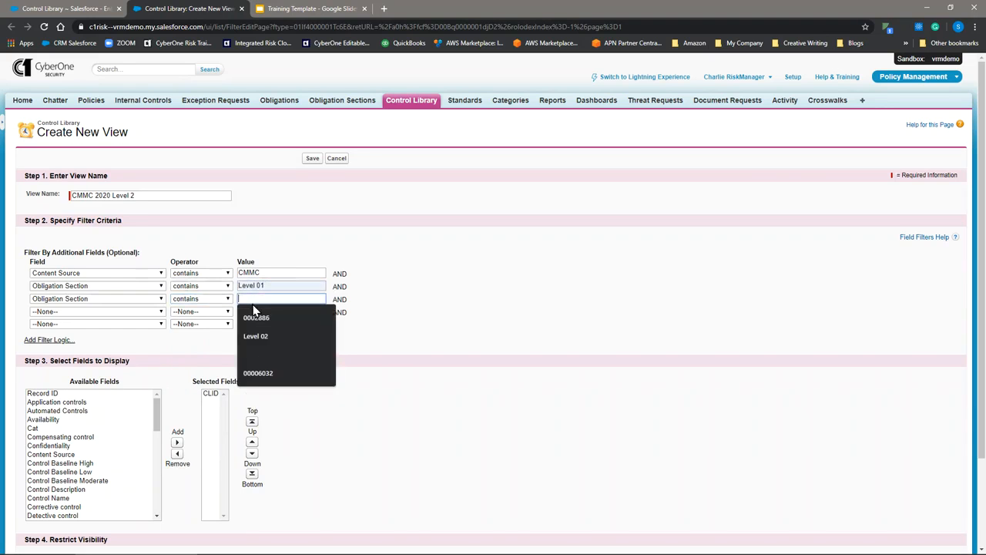
pyautogui.click(256, 336)
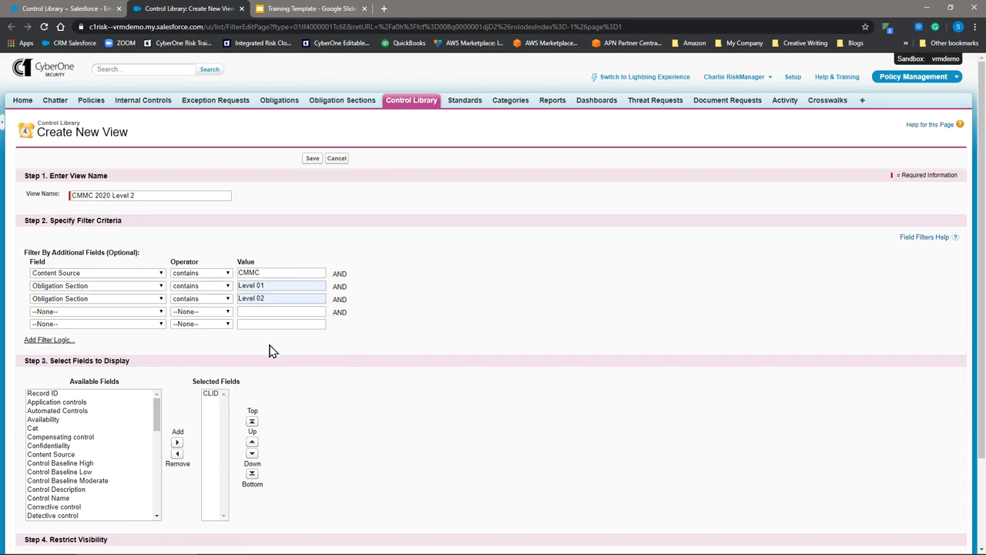
# - Add filter logic to the view and set it to "1 AND (2 OR 3)"
pyautogui.click(53, 341)
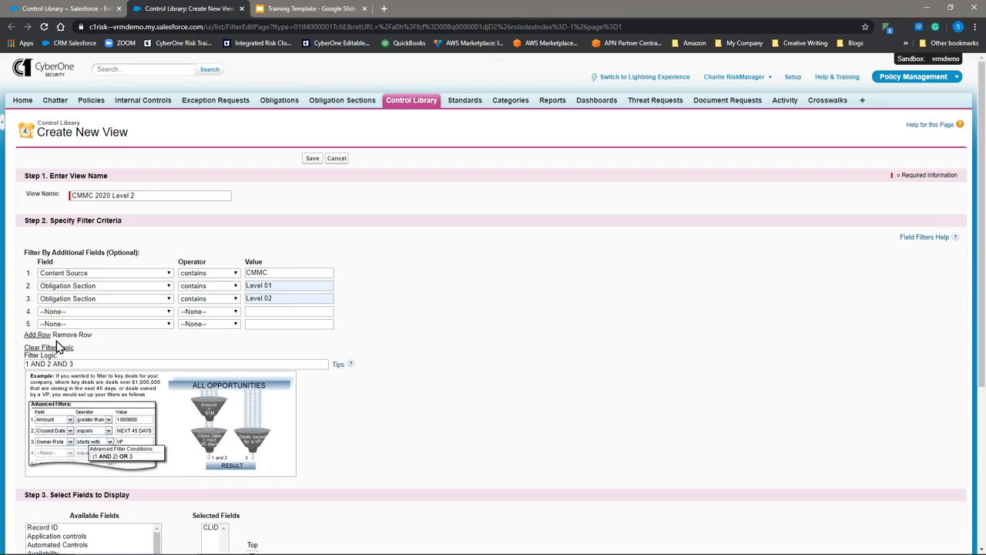
pyautogui.click(69, 363)
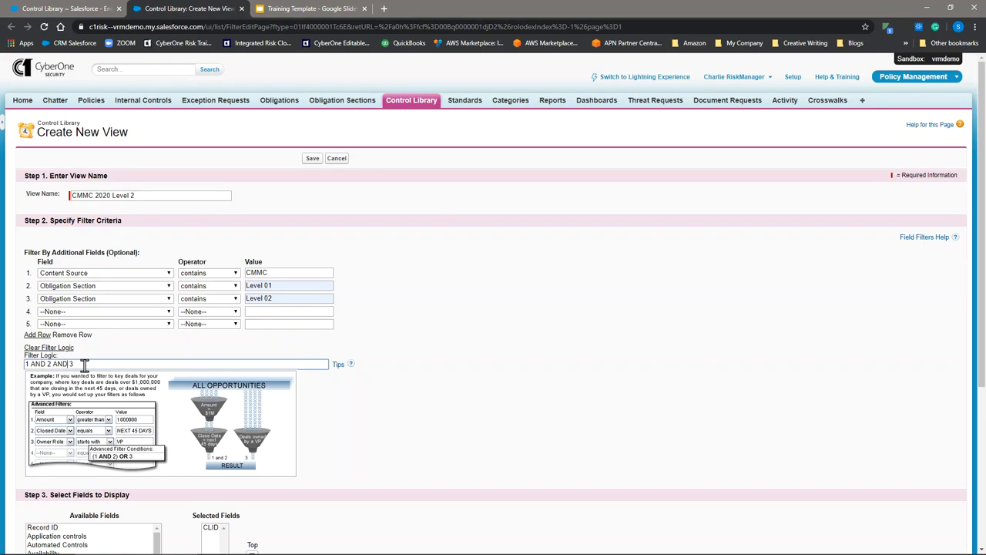
pyautogui.click(50, 364)
pyautogui.click(71, 366)
pyautogui.press('BackSpace')
pyautogui.press('BackSpace')
pyautogui.press('BackSpace')
pyautogui.write('OR')
pyautogui.click(85, 363)
pyautogui.write(')')
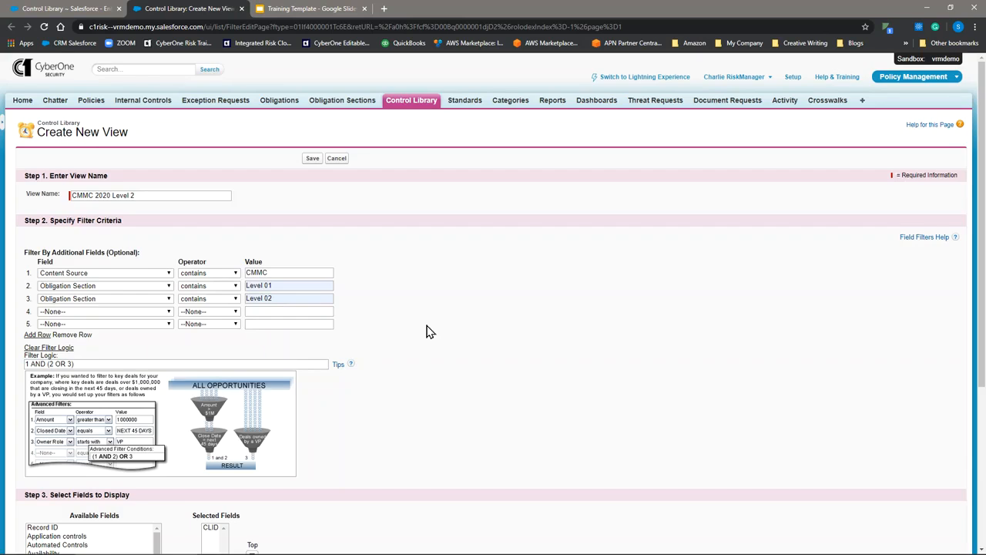
# - Add Control Name and Control Description to the view's displayed fields
pyautogui.scroll(-4, 430, 331)
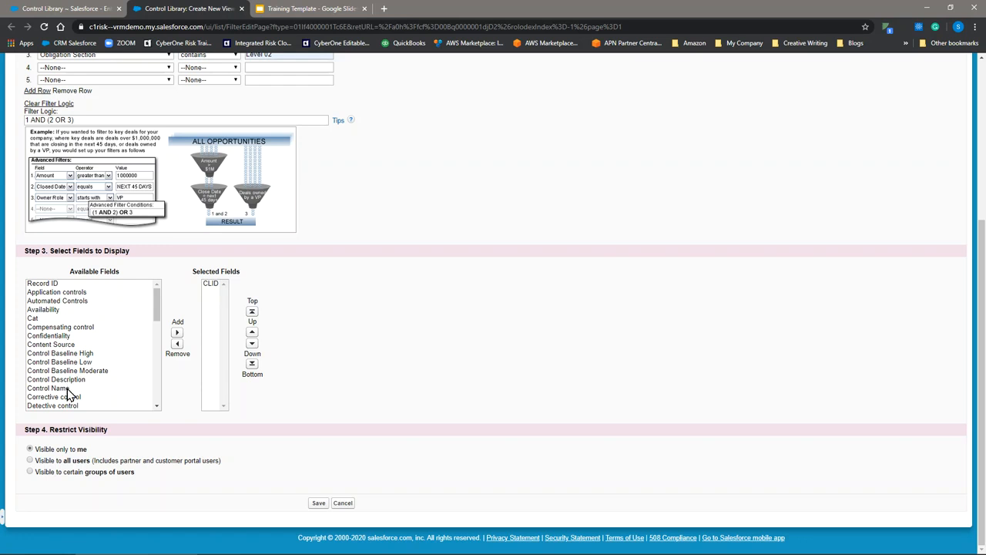
pyautogui.click(67, 389)
pyautogui.click(177, 332)
pyautogui.click(71, 380)
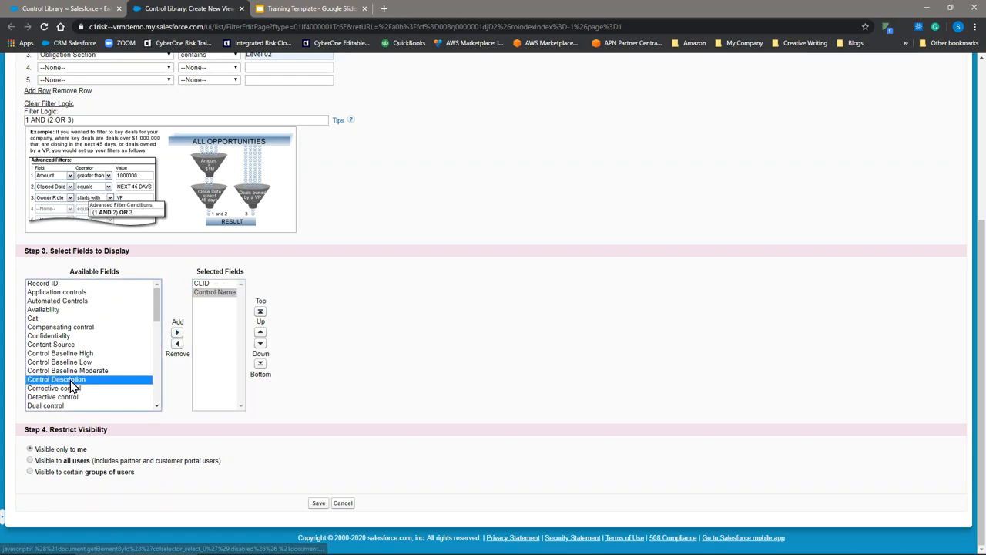
pyautogui.click(176, 332)
# - Add Content Source to the displayed fields and place it directly after CLID
pyautogui.moveTo(71, 346); pyautogui.dragTo(129, 339)
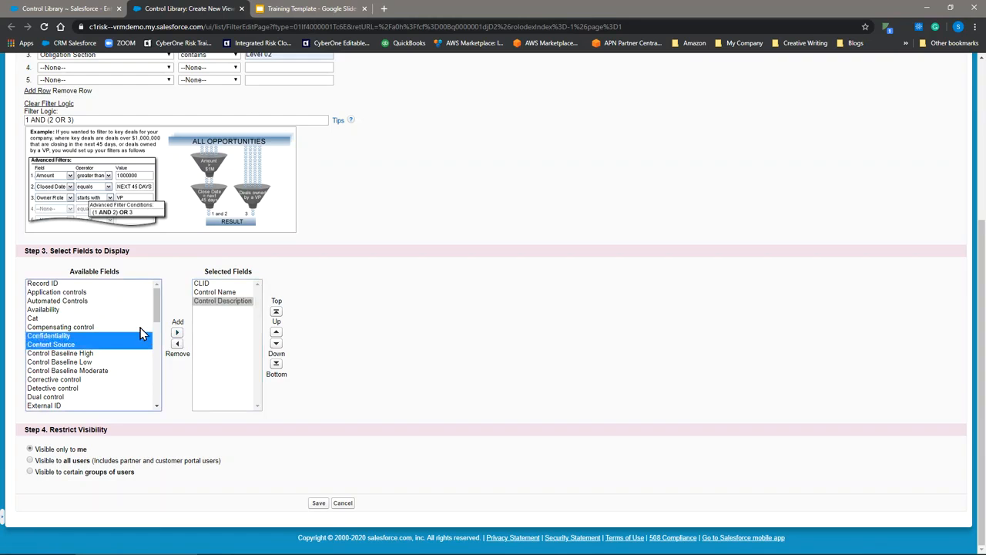
pyautogui.click(62, 344)
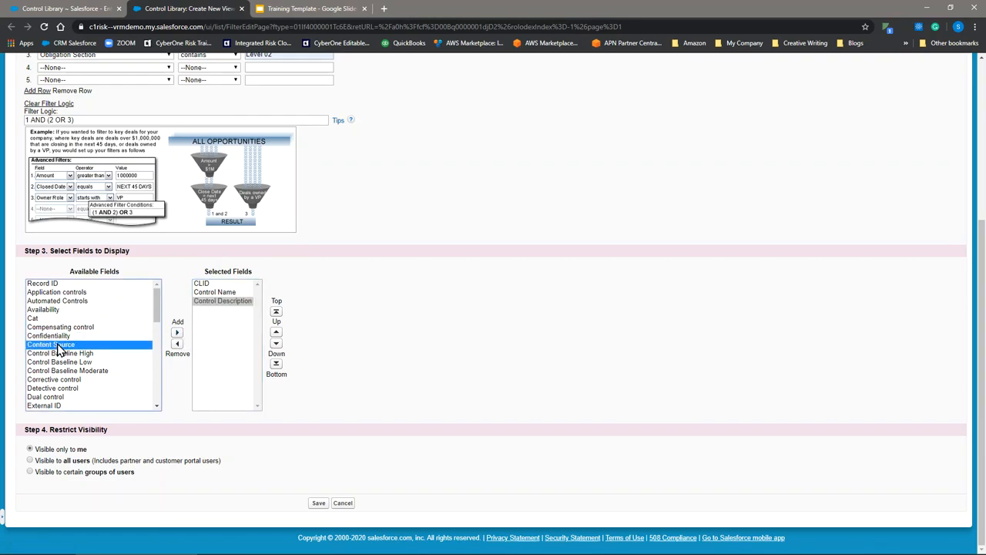
pyautogui.click(171, 336)
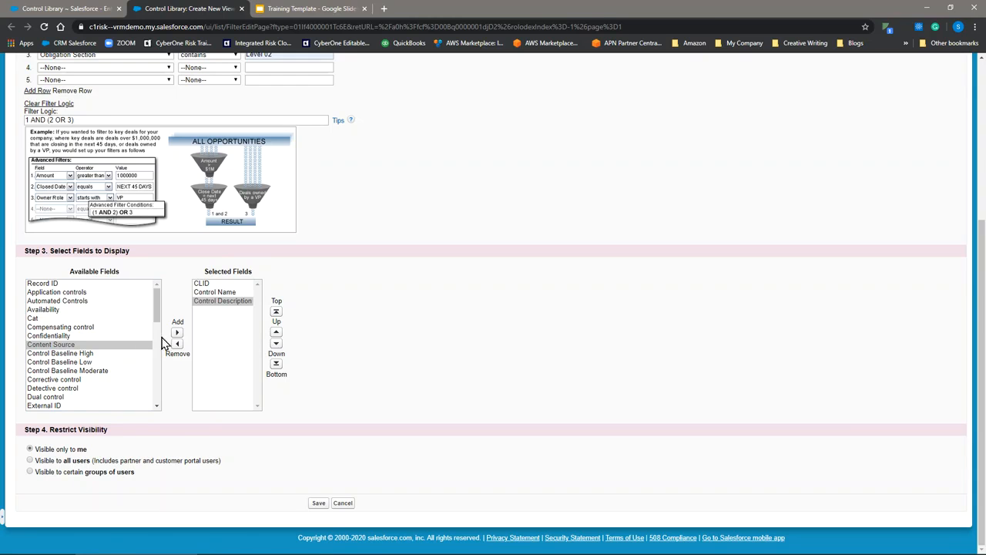
pyautogui.click(177, 332)
pyautogui.click(276, 332)
pyautogui.click(276, 334)
pyautogui.click(276, 334)
pyautogui.click(276, 344)
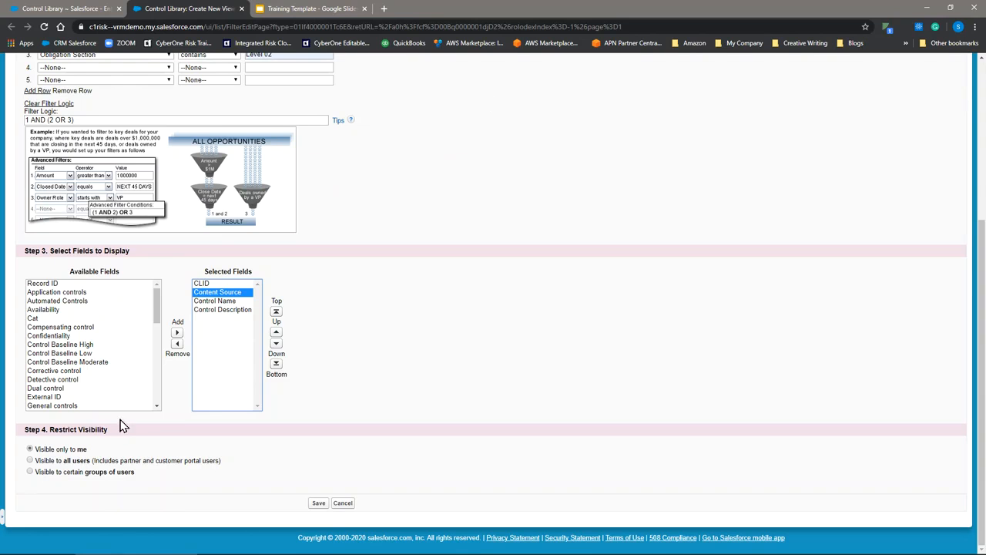
# - Add Obligation Section and Obligation as the last two displayed fields
pyautogui.scroll(-4, 104, 378)
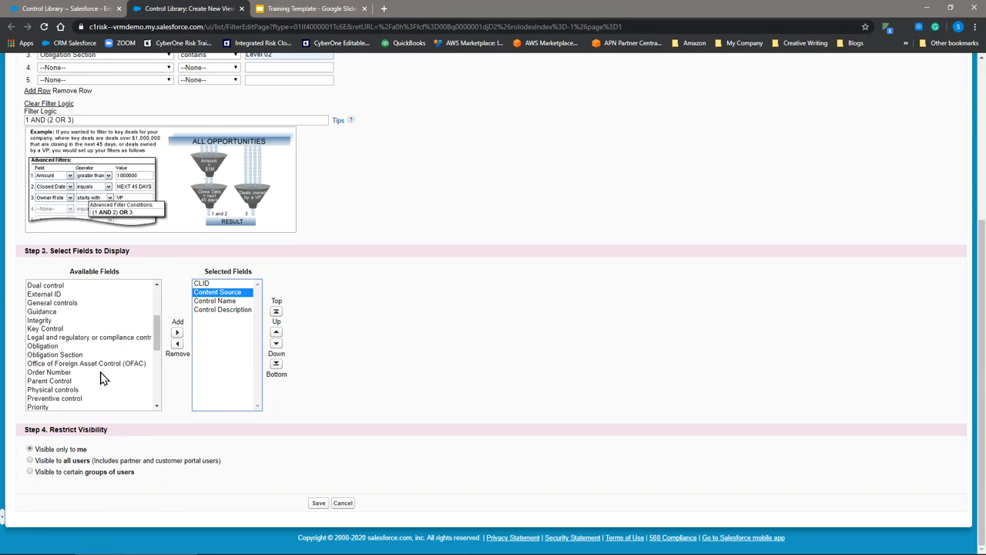
pyautogui.click(70, 355)
pyautogui.click(176, 332)
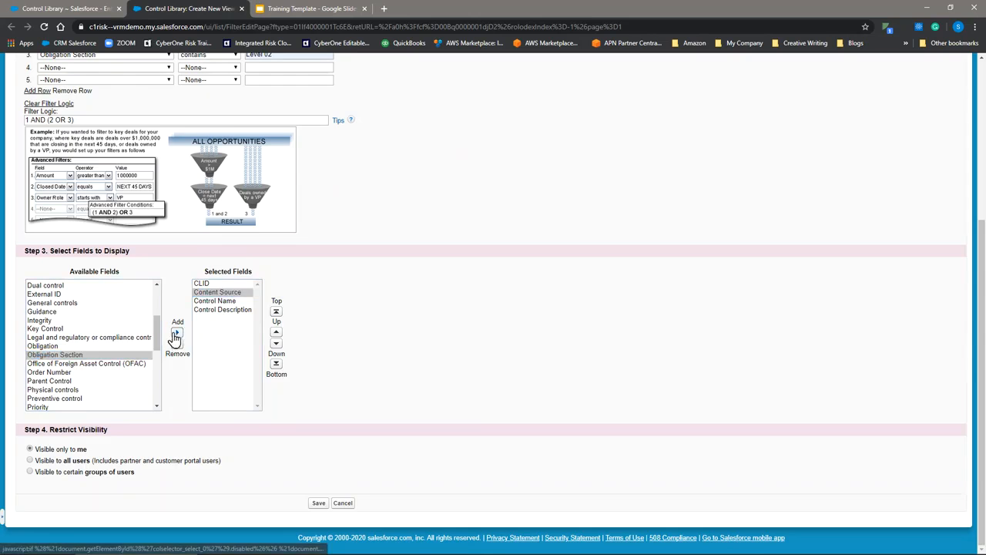
pyautogui.click(31, 347)
pyautogui.click(177, 332)
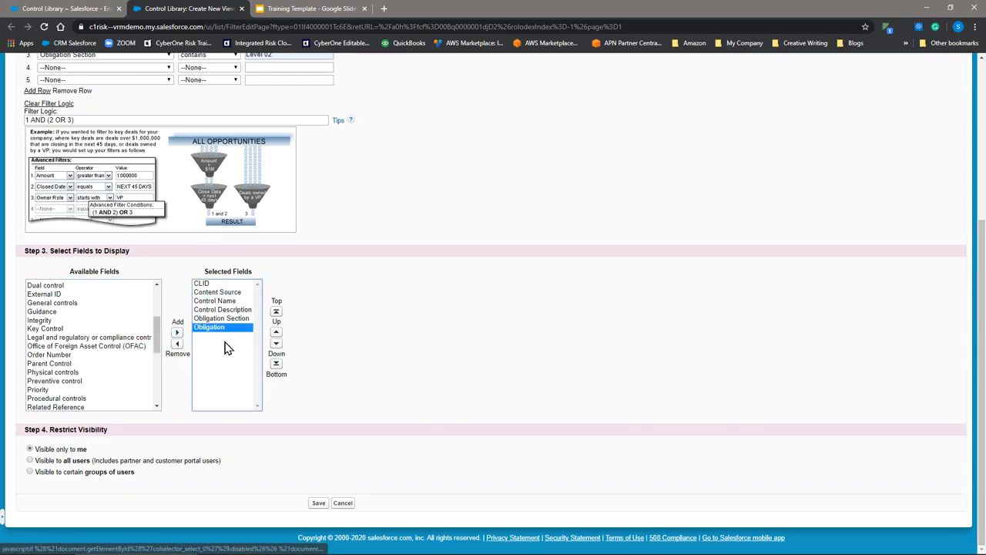
pyautogui.click(177, 343)
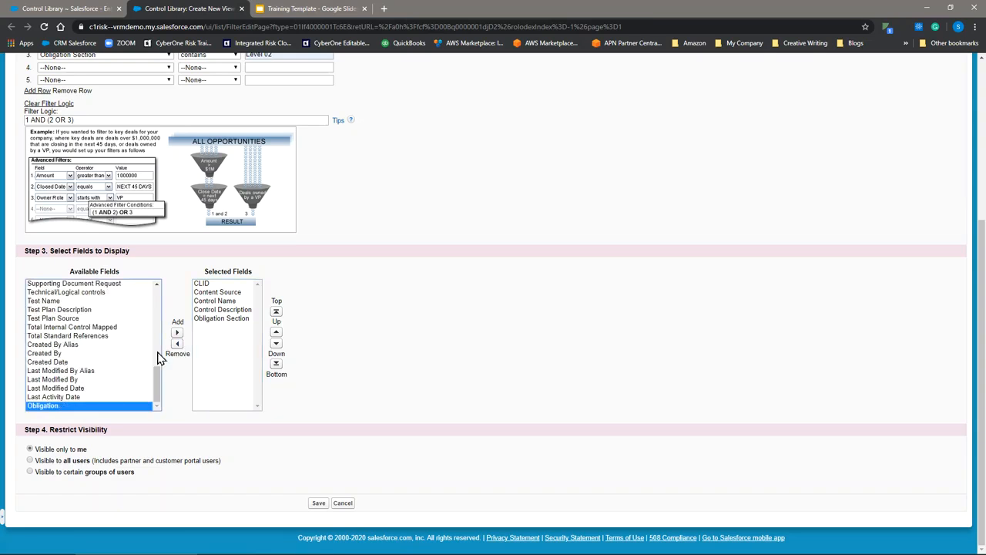
pyautogui.click(176, 332)
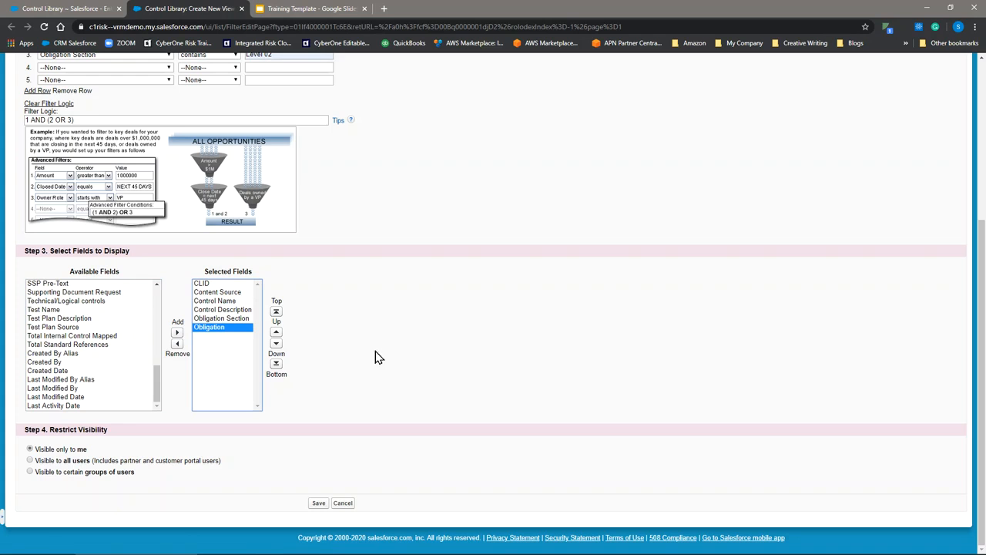
# - Make the new view visible to all users and save it
pyautogui.click(33, 461)
pyautogui.click(30, 461)
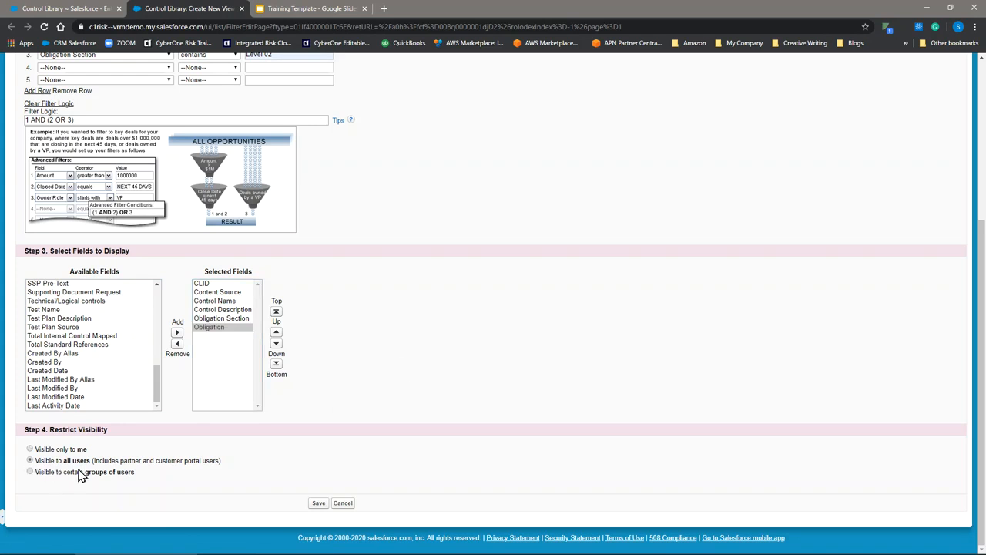
pyautogui.click(317, 505)
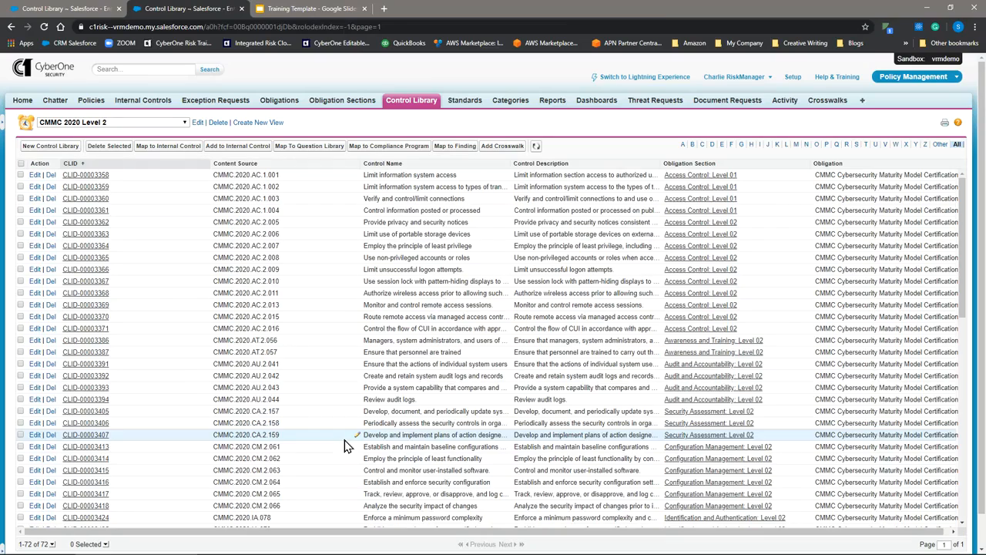
# - Look through the controls in the CMMC 2020 Level 2 view and switch to the CMMC 2020 Level 3 view
pyautogui.scroll(-3, 697, 310)
pyautogui.scroll(-1, 699, 310)
pyautogui.scroll(5, 675, 326)
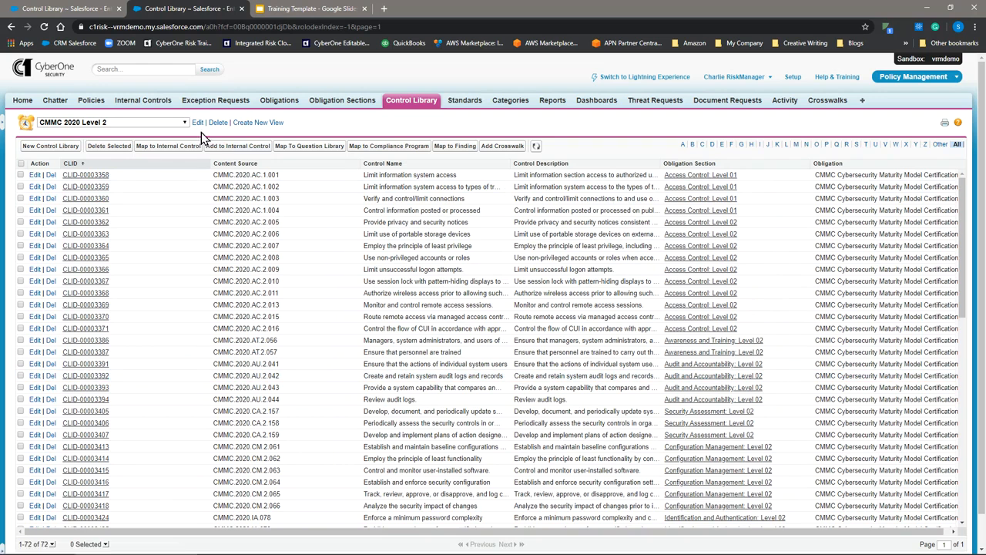
pyautogui.click(154, 124)
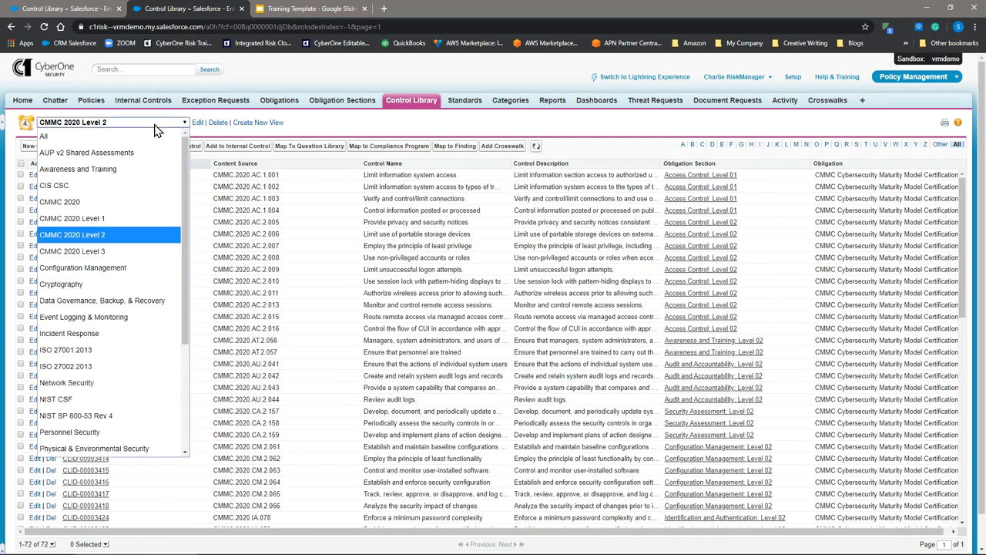
pyautogui.click(93, 252)
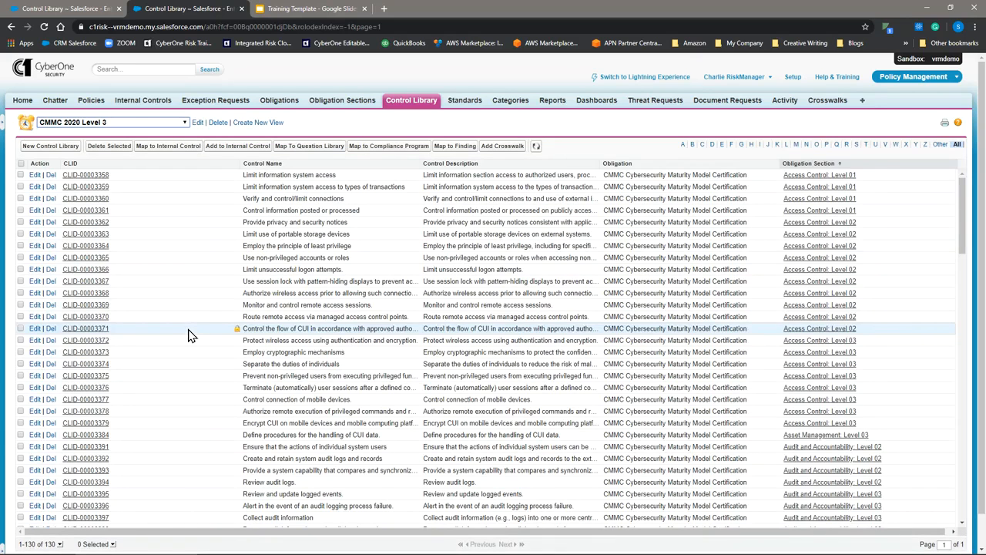
# - Edit the CMMC 2020 Level 3 view so it is visible to all users and save it
pyautogui.click(198, 124)
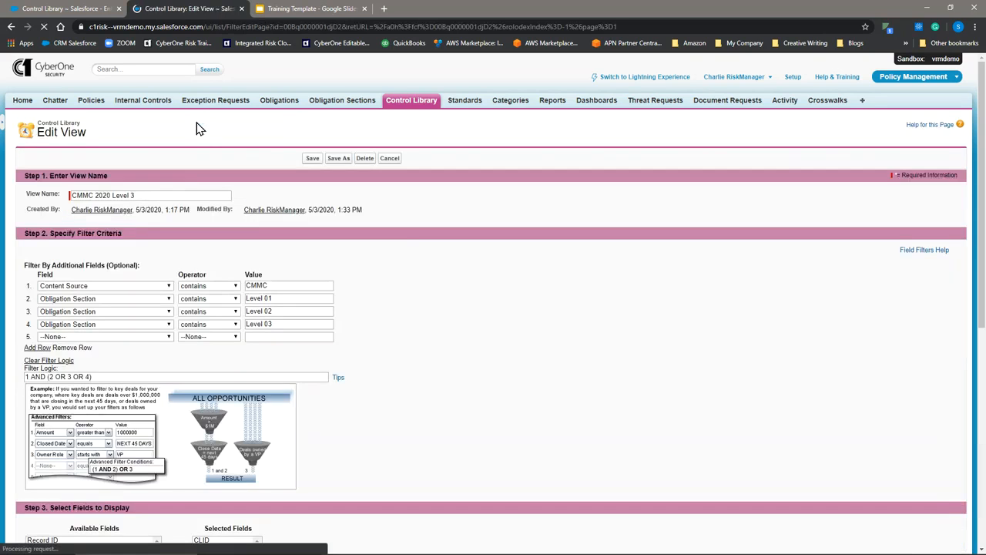
pyautogui.scroll(-1, 188, 208)
pyautogui.scroll(-3, 186, 208)
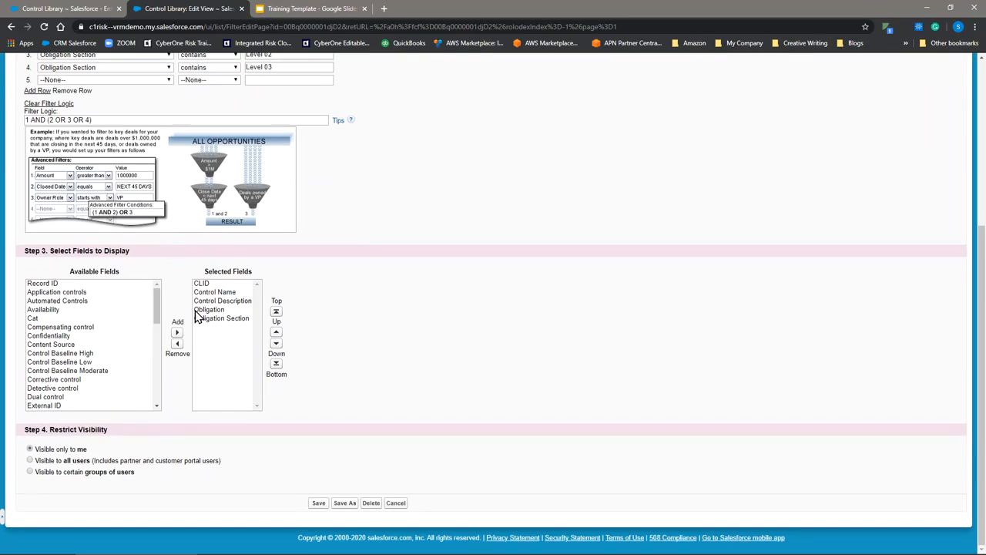
pyautogui.click(31, 461)
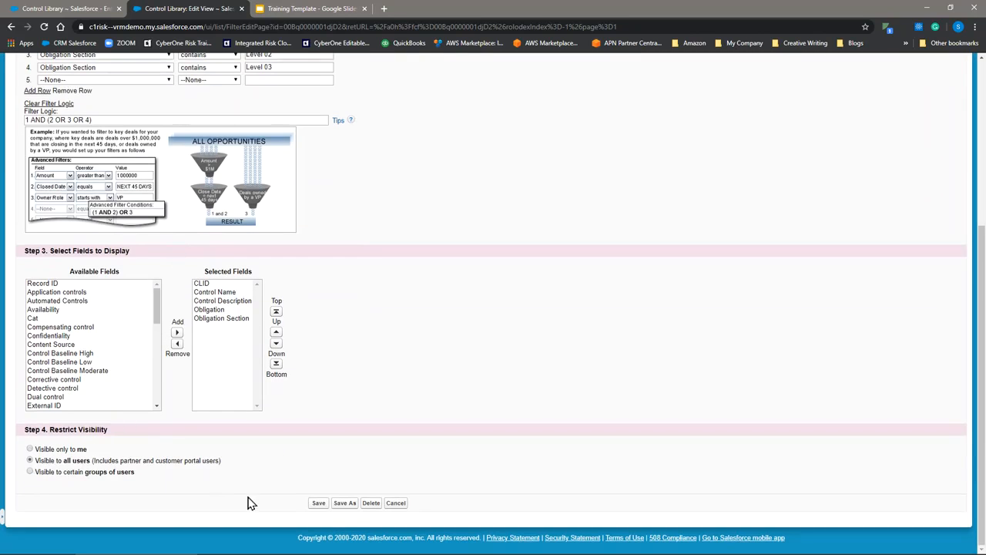
pyautogui.click(315, 507)
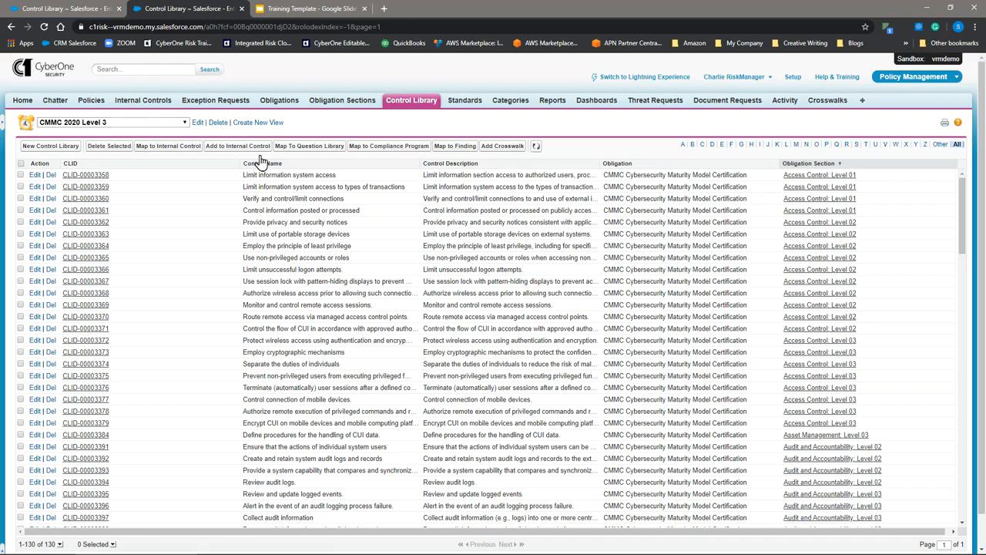
pyautogui.moveTo(271, 185); pyautogui.dragTo(250, 182)
pyautogui.moveTo(478, 168); pyautogui.dragTo(254, 185)
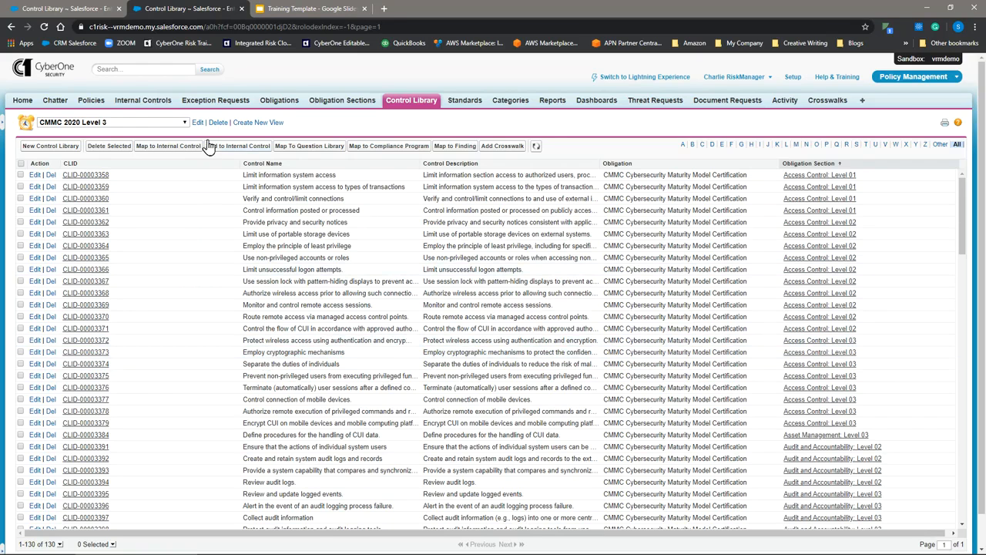
pyautogui.click(161, 123)
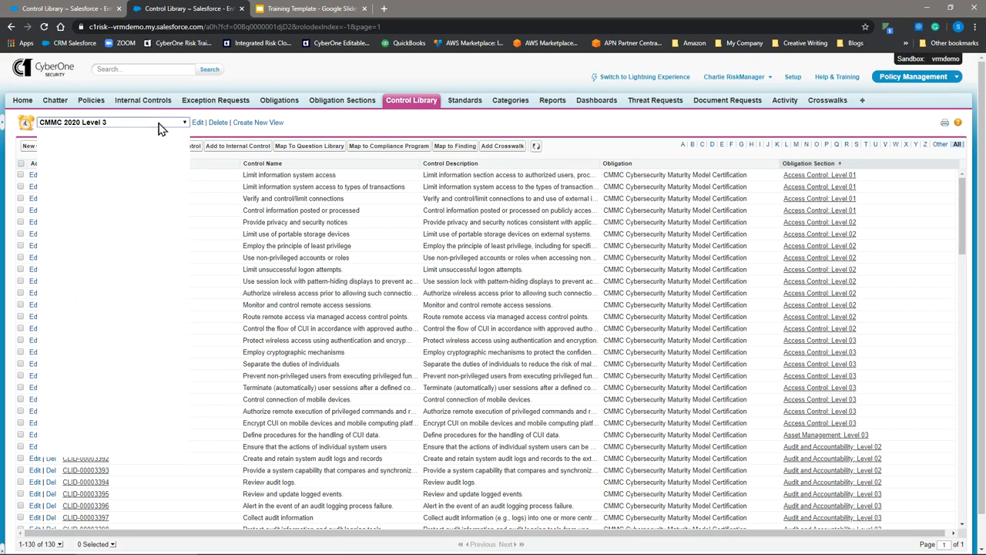
pyautogui.click(214, 132)
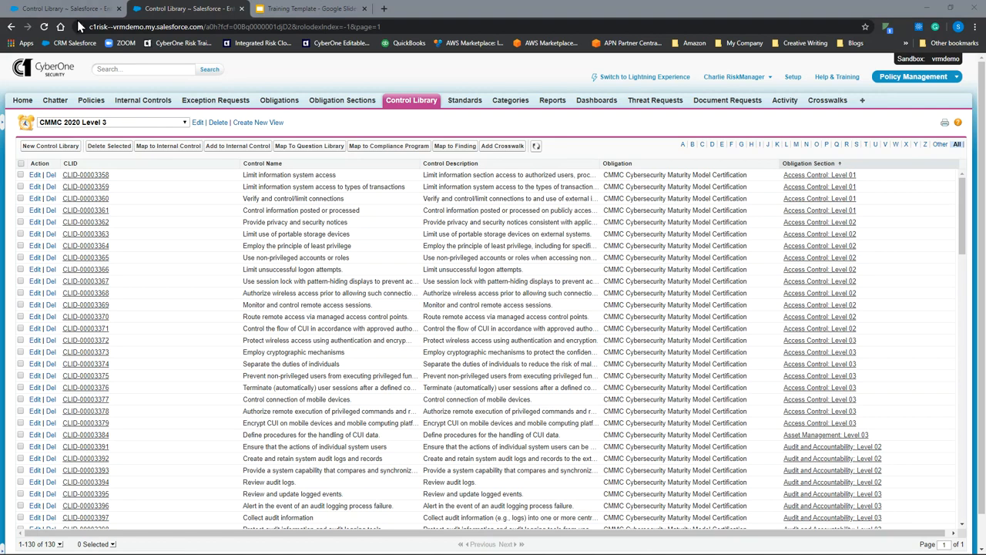
# - Check the available Control Library views, then open the CMMC 2020 Level 3 view for editing and review its name, filters, displayed fields and visibility
pyautogui.click(134, 124)
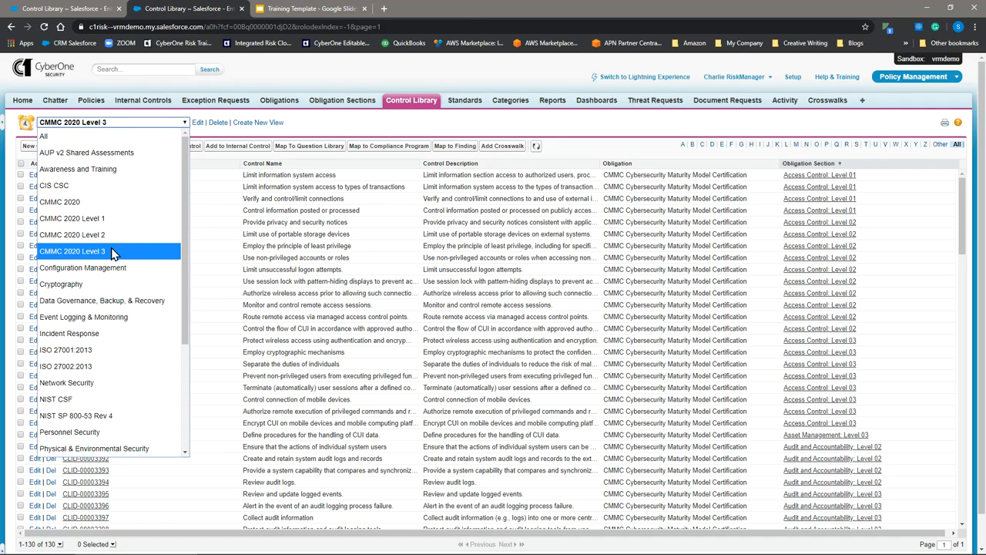
pyautogui.click(320, 123)
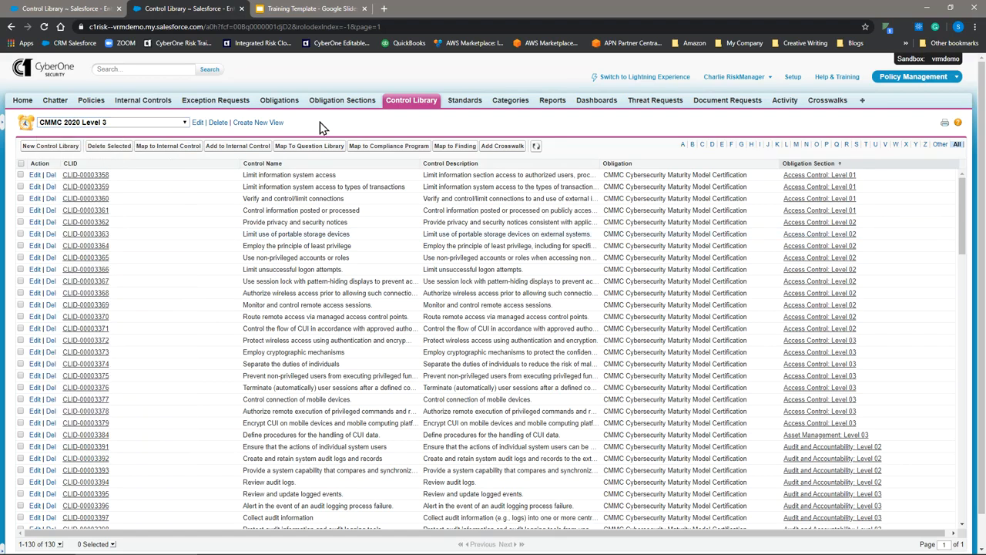
pyautogui.click(196, 124)
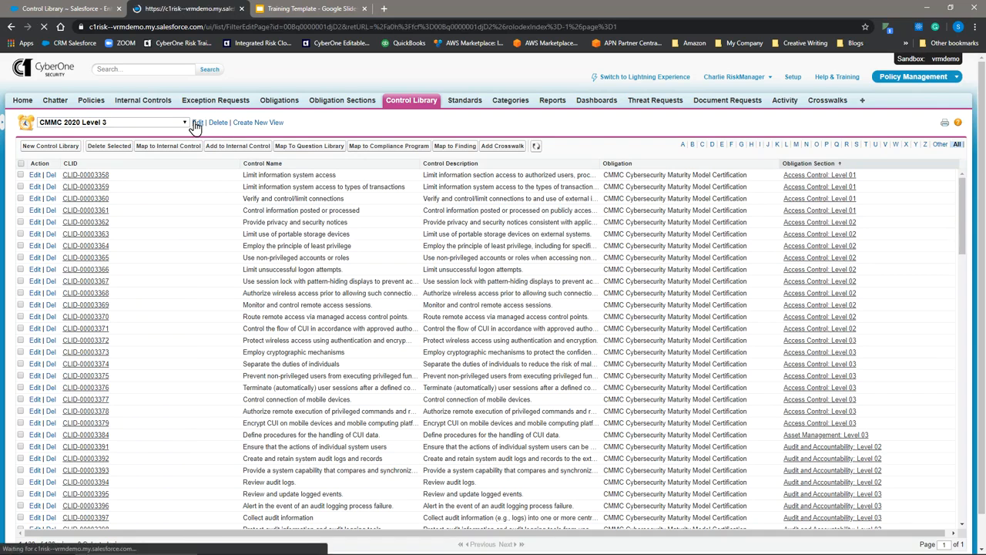
pyautogui.tripleClick(151, 195)
pyautogui.click(151, 195)
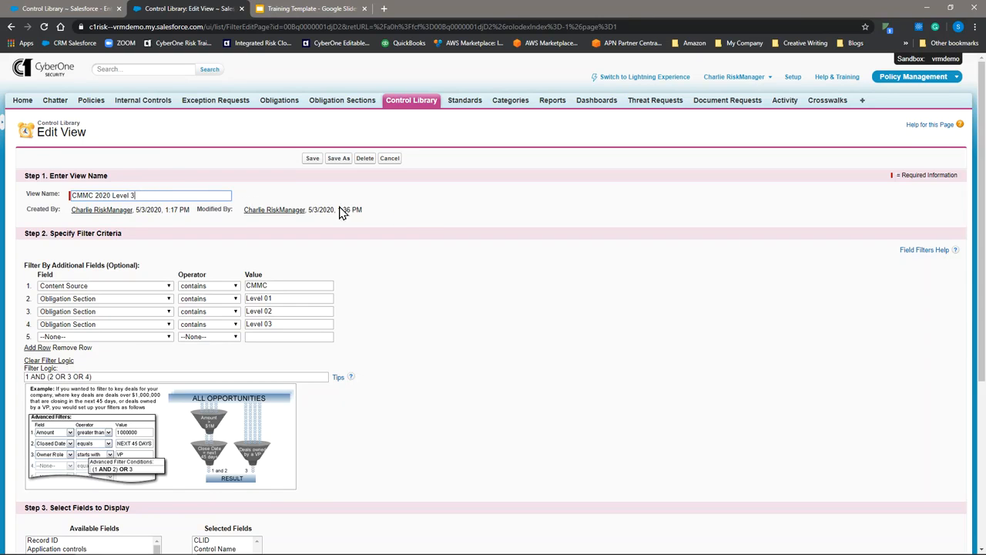
pyautogui.scroll(-4, 423, 220)
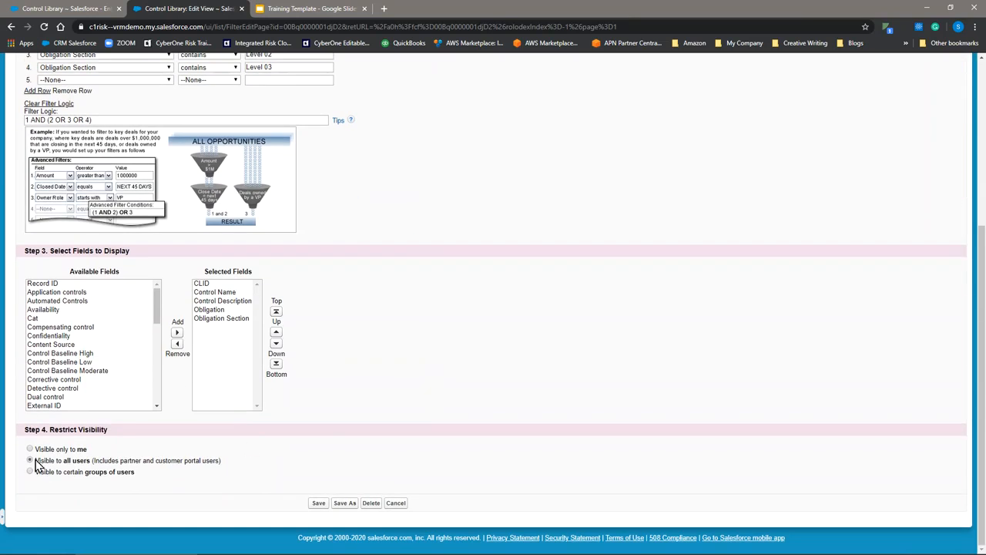
pyautogui.scroll(4, 331, 408)
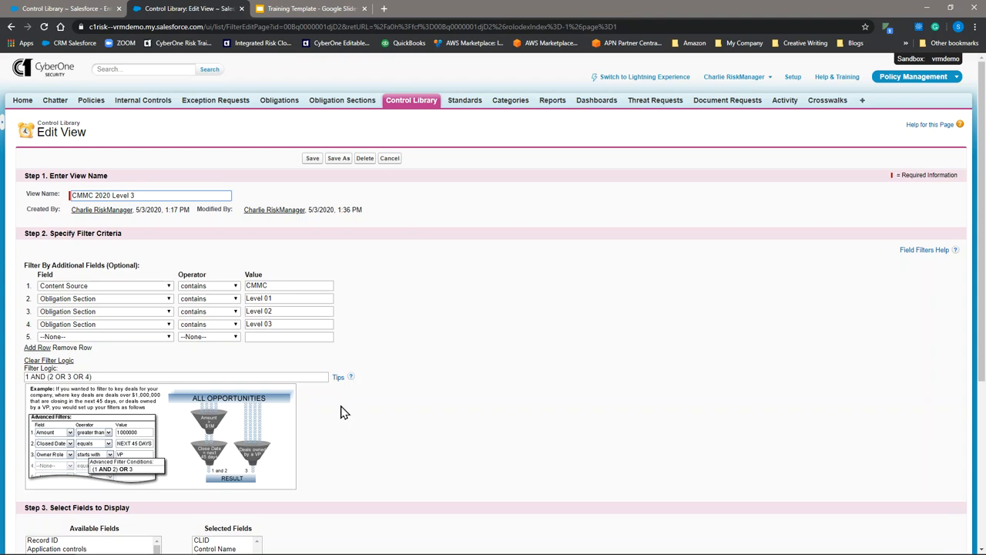